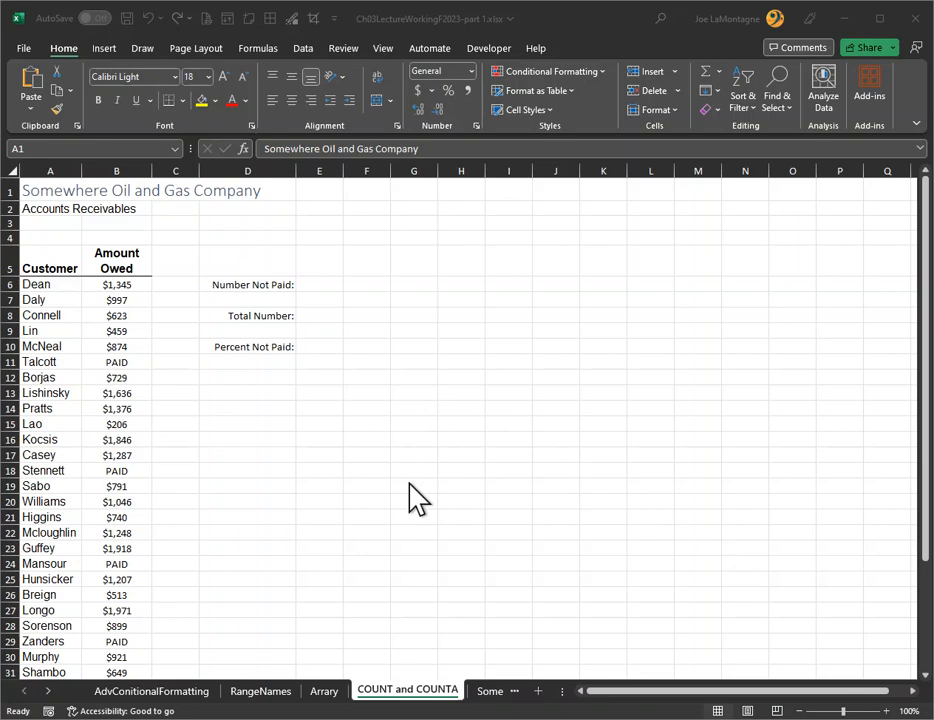
Define the range name AmtOwed for the Amount Owed entries in B6:B40
left_click(122, 285)
left_click_drag(122, 287, 124, 648)
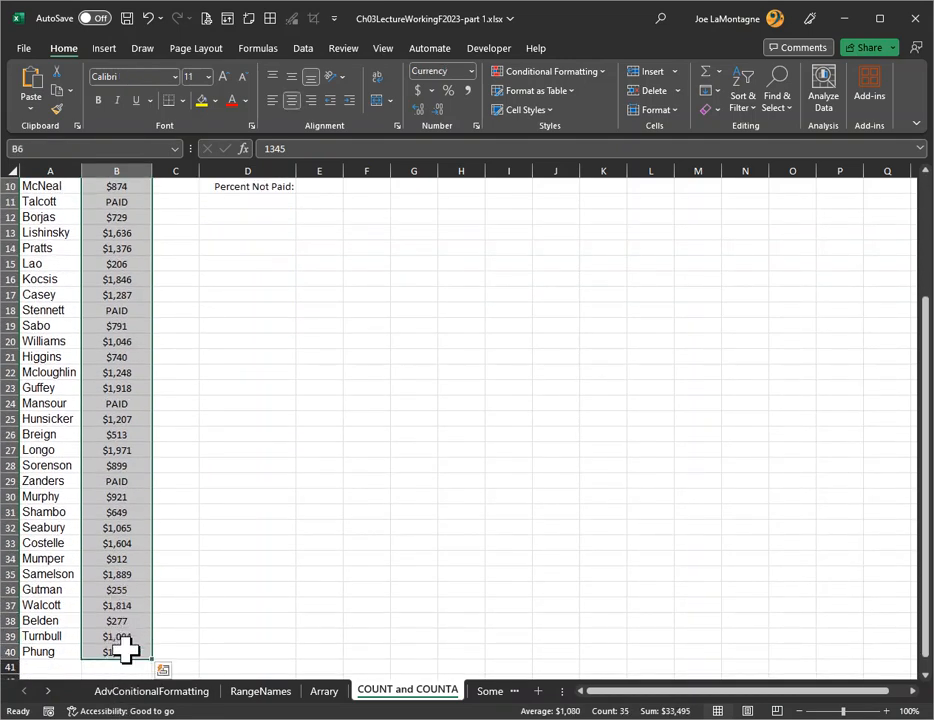
scroll(156, 506, "up", 3)
scroll(156, 506, "down", 5)
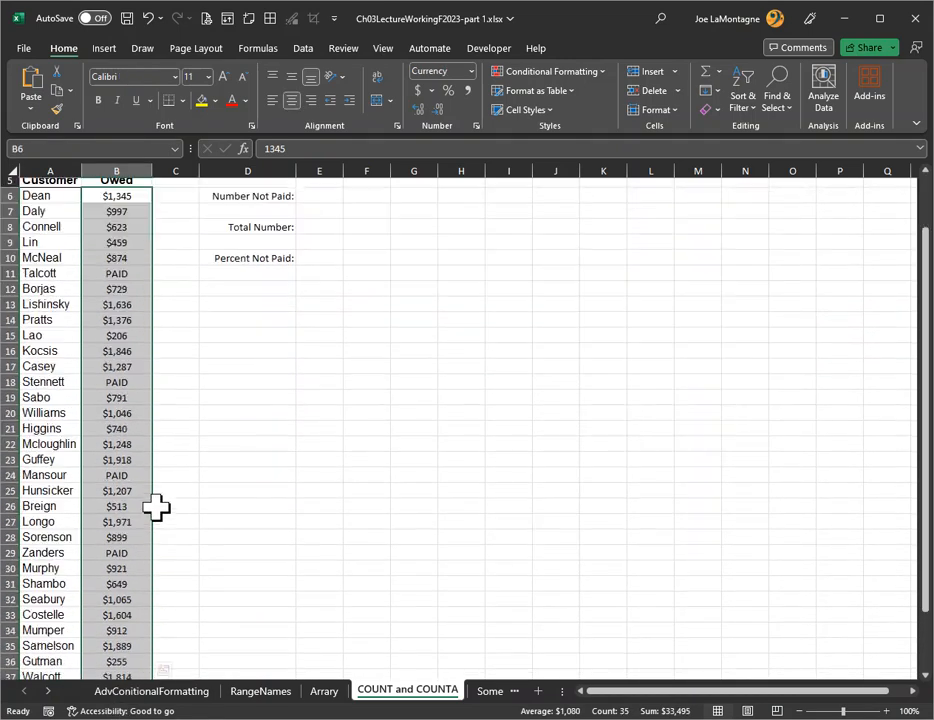
scroll(156, 506, "up", 5)
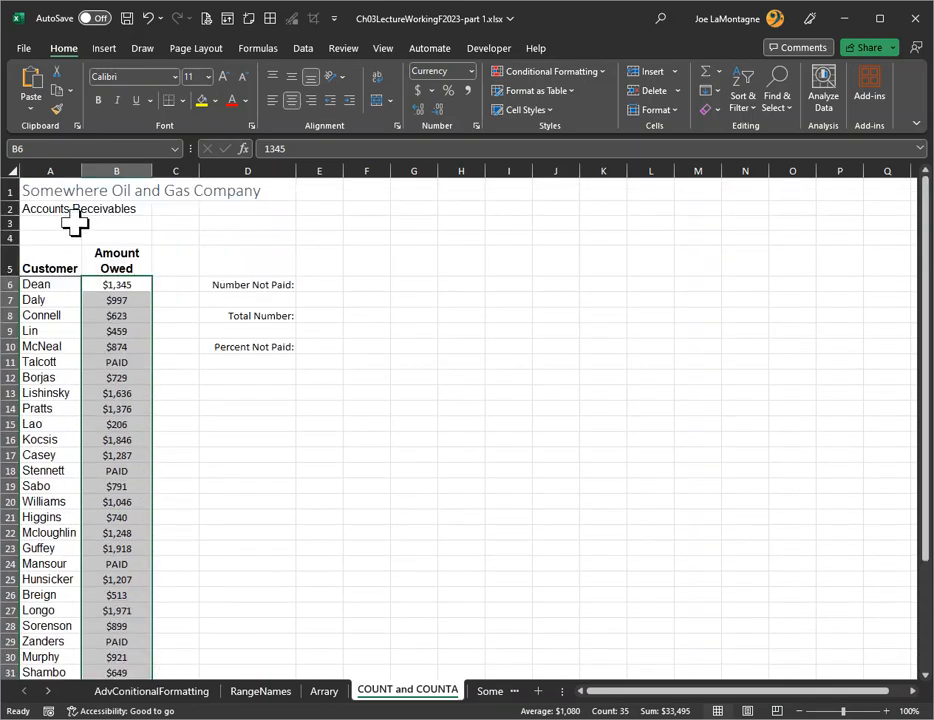
left_click(49, 148)
type("AmtOwed")
key("Return")
left_click(276, 697)
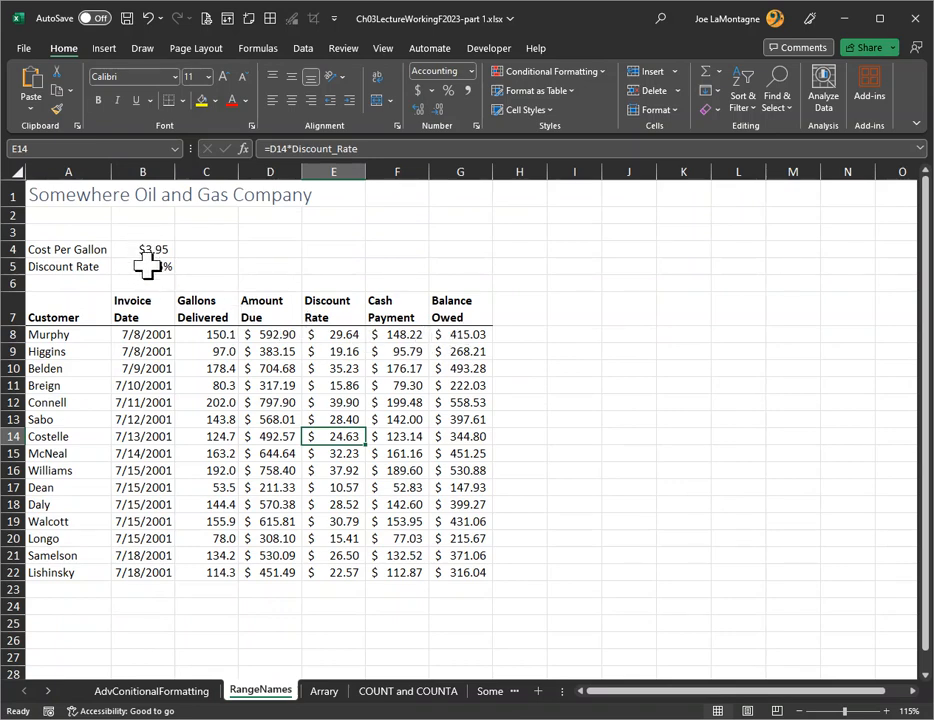
left_click(438, 697)
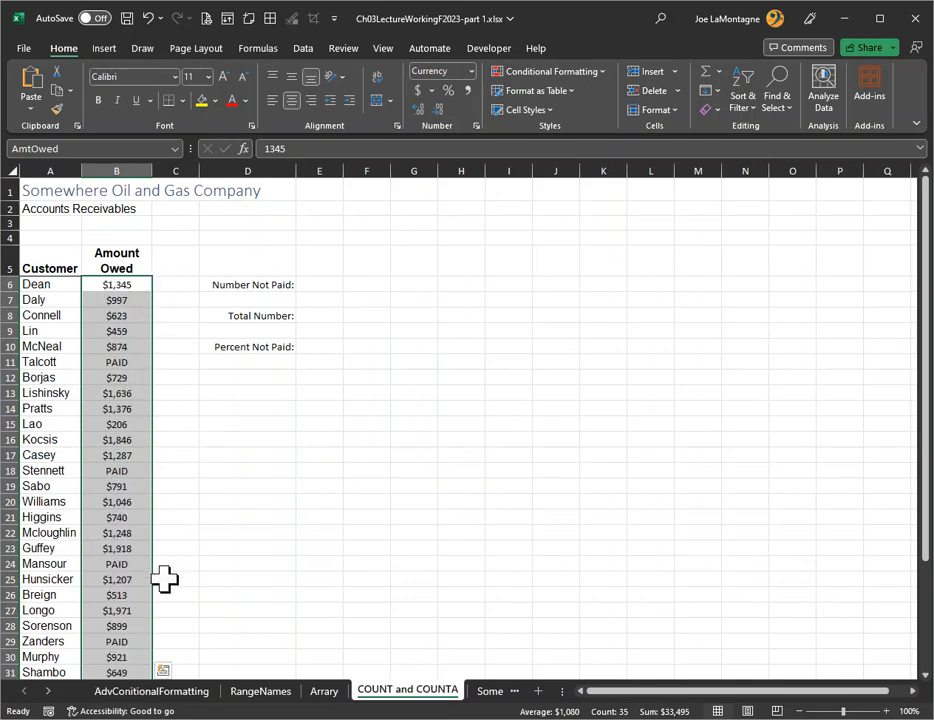
Calculate Number Not Paid in E6 with a COUNT formula on the named range AmtOwed
left_click(320, 284)
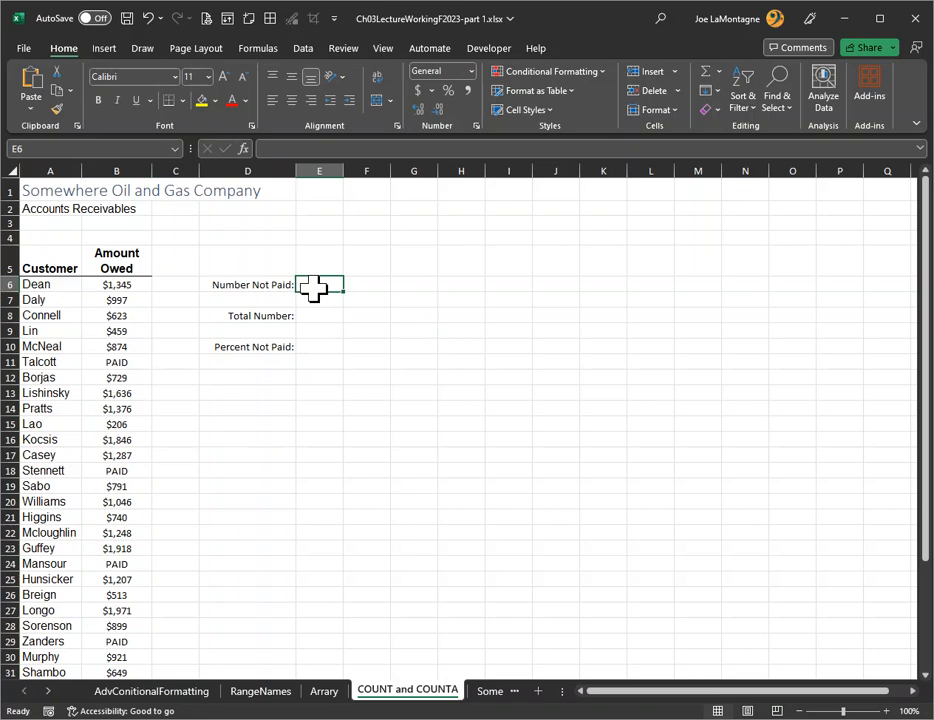
type("=count")
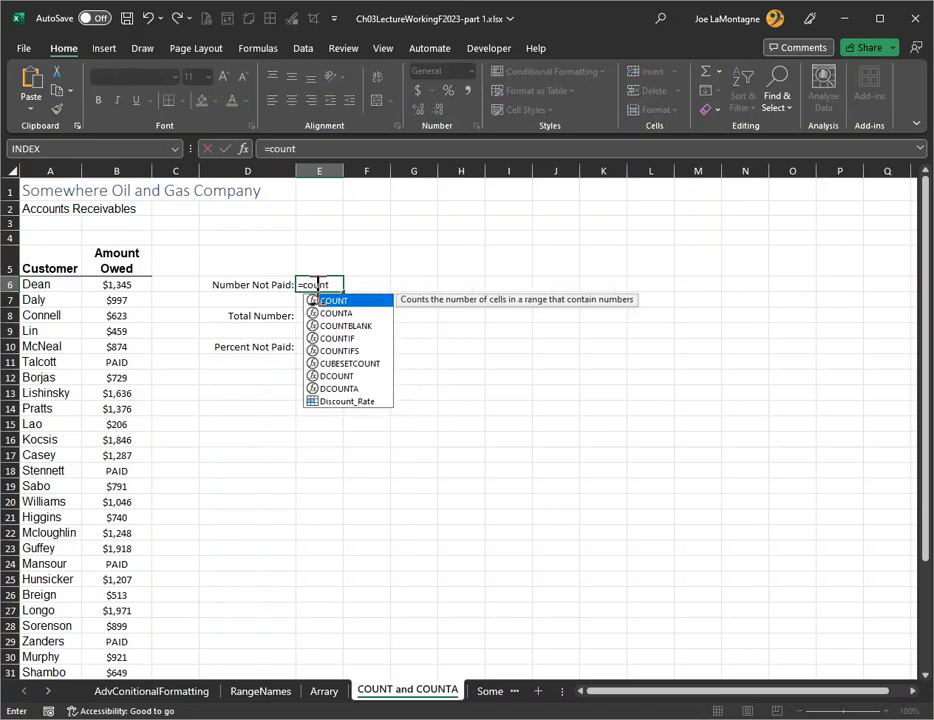
key("Tab")
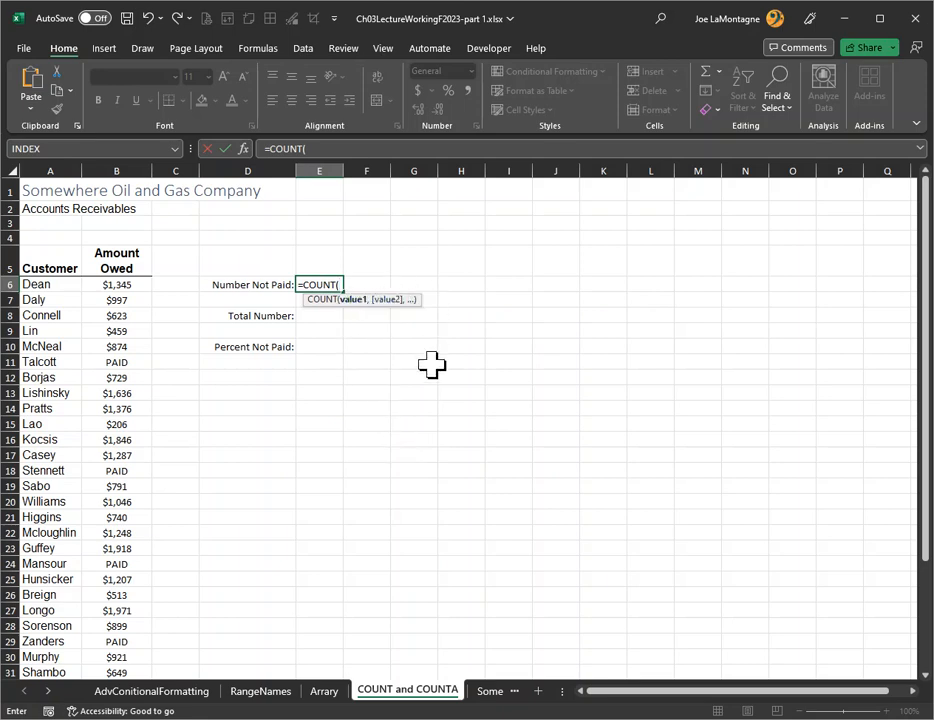
type("am")
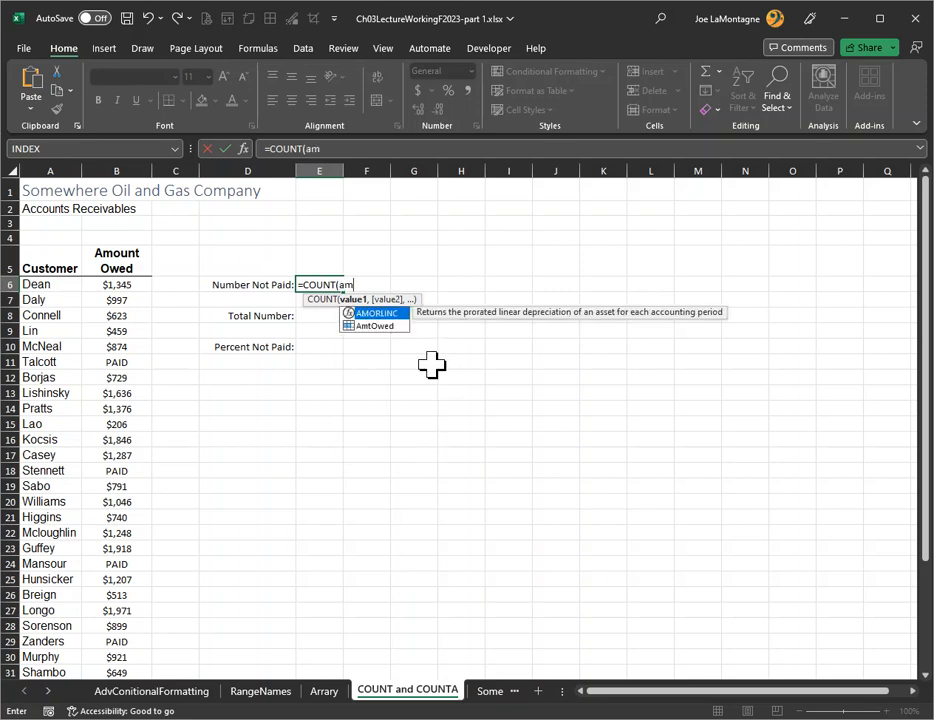
key("Down")
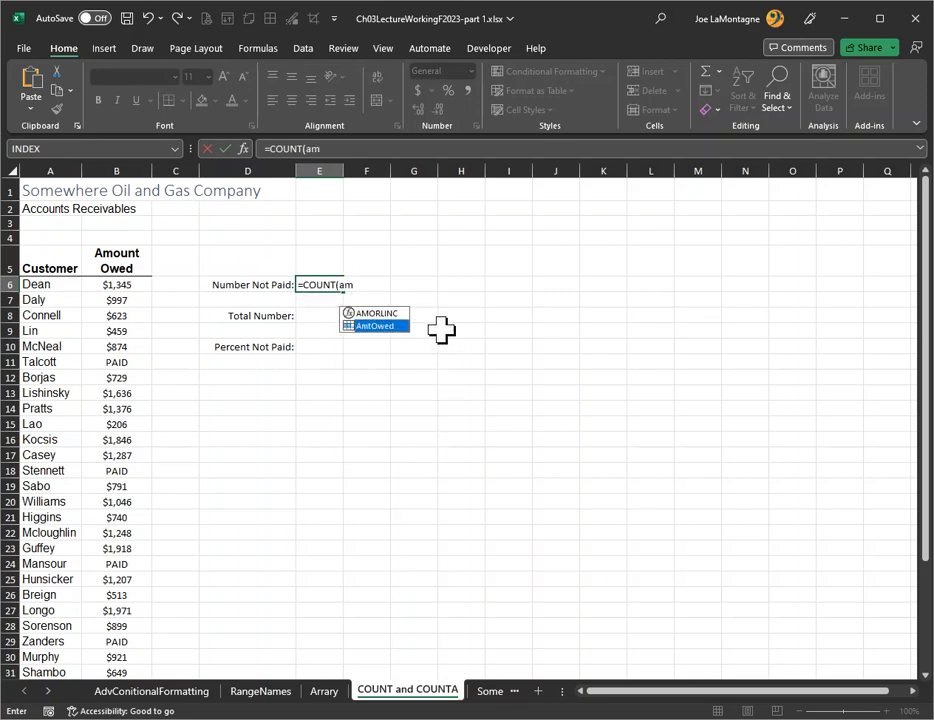
key("Tab")
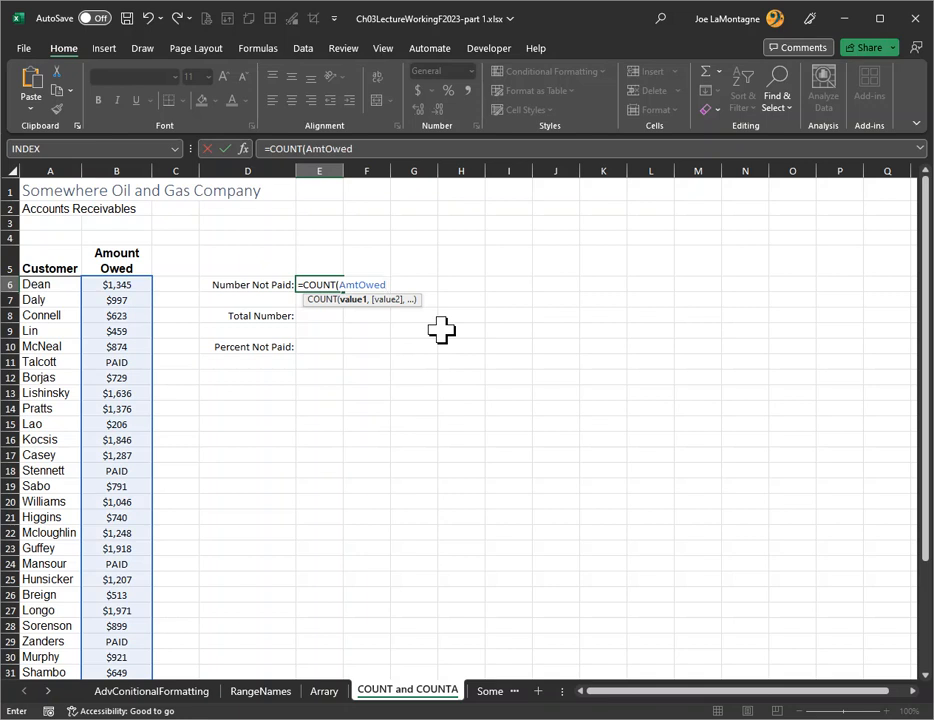
key("Return")
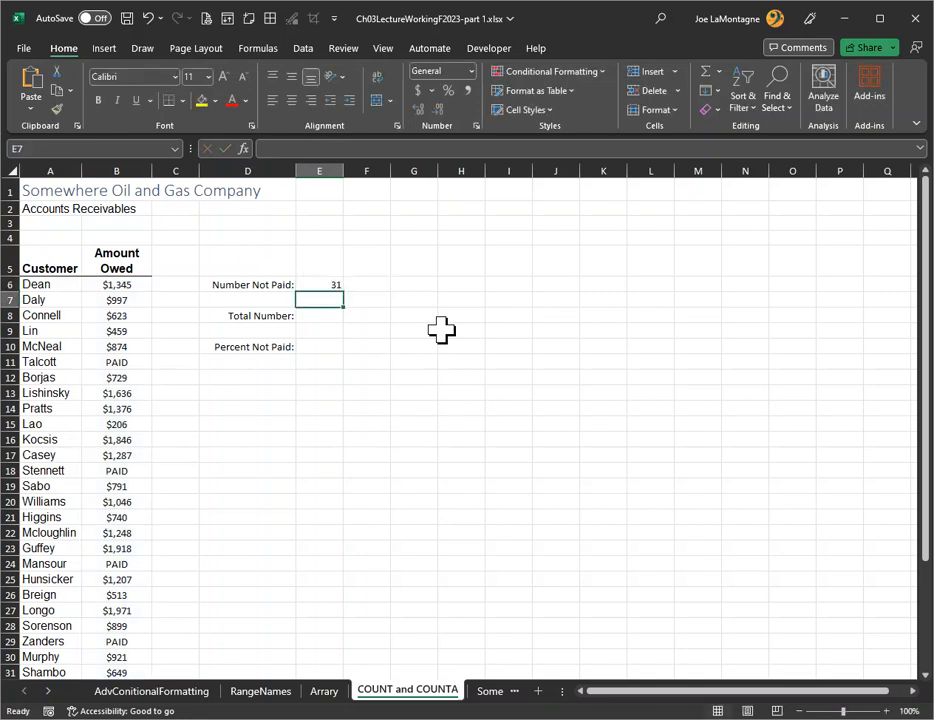
Enter the note "Counts numeric values" in F6, beside the Number Not Paid result
key("Right")
key("Up")
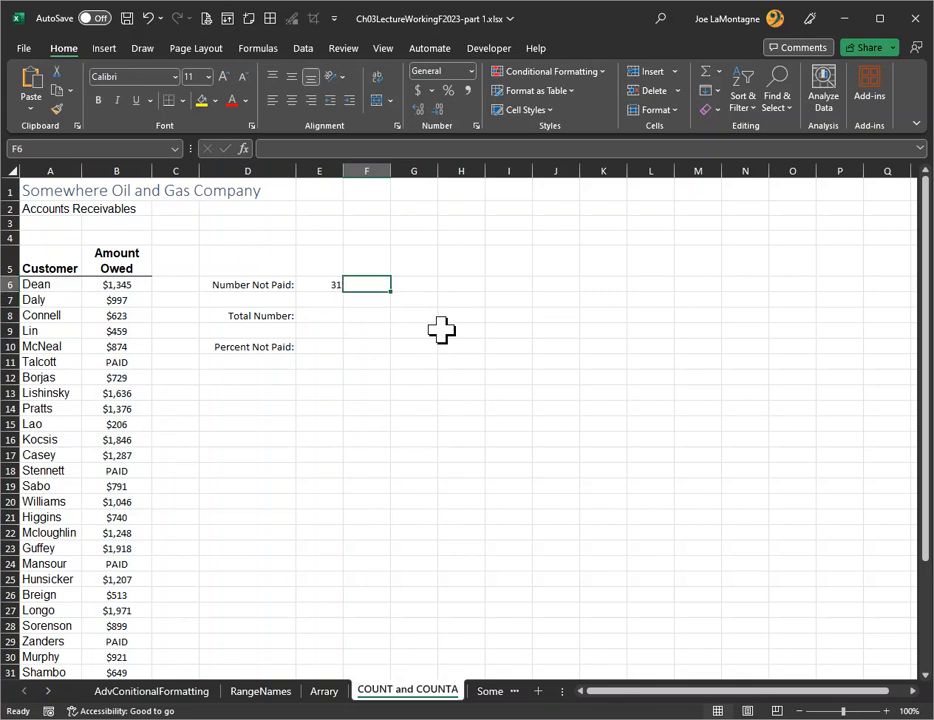
type("Counts")
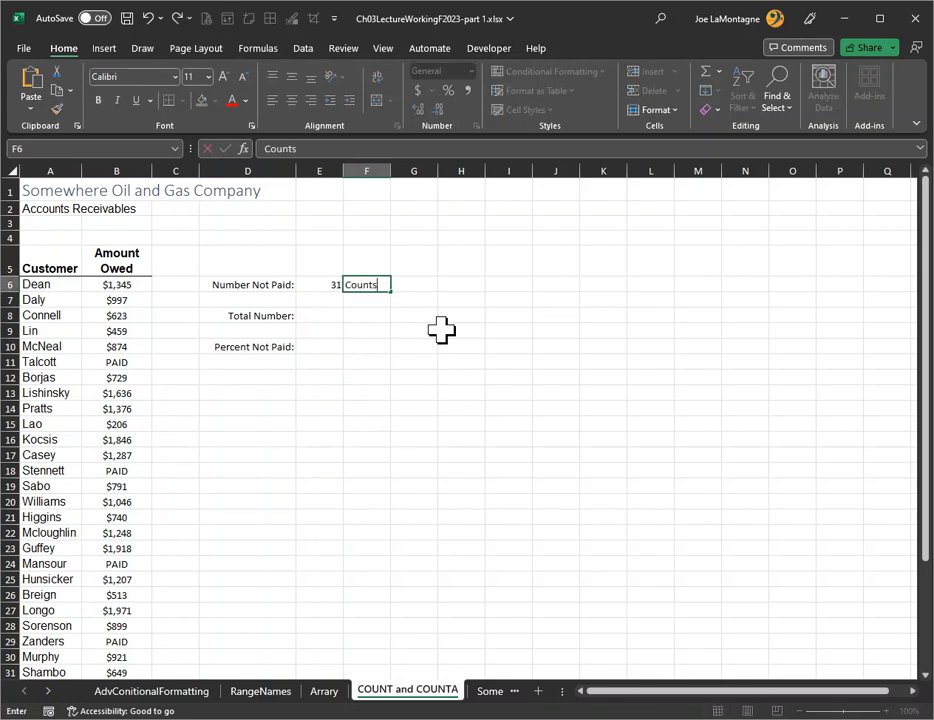
type(" numeric values")
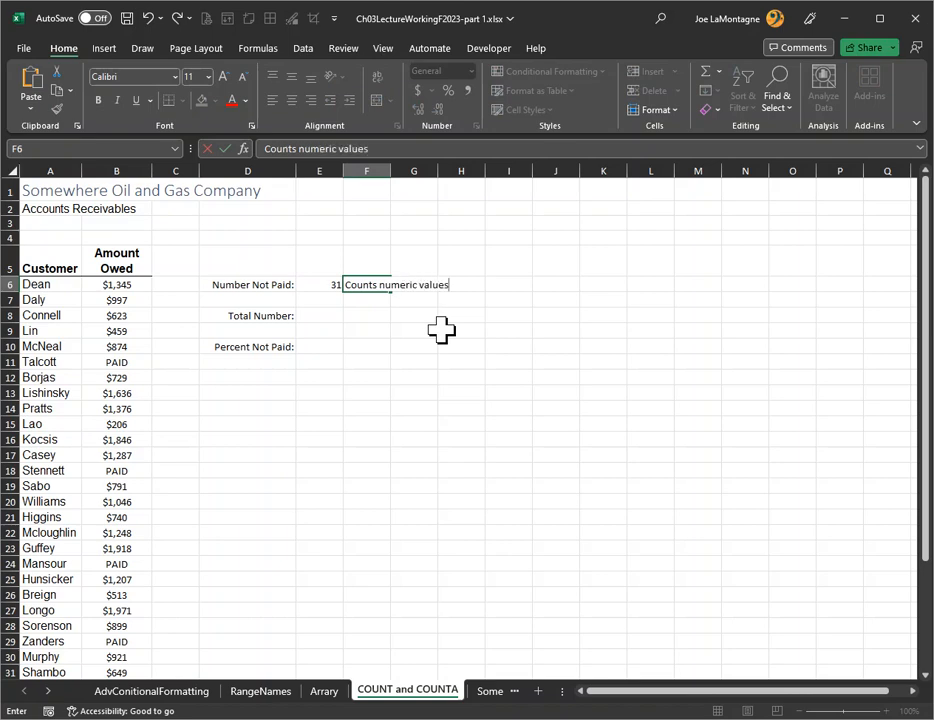
key("Return")
scroll(167, 409, "down", 1)
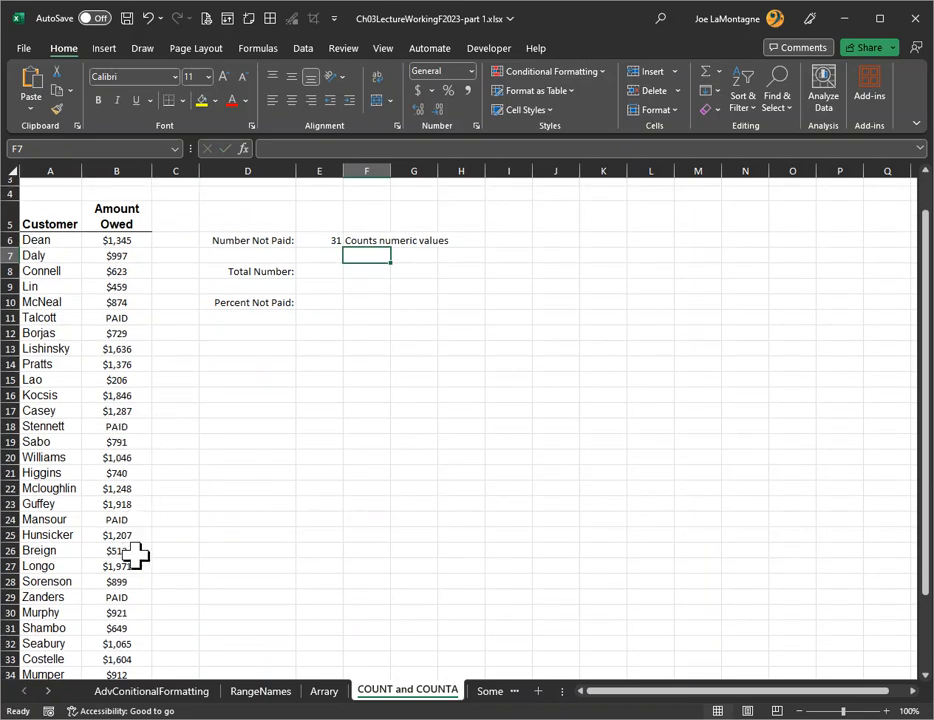
scroll(331, 555, "up", 1)
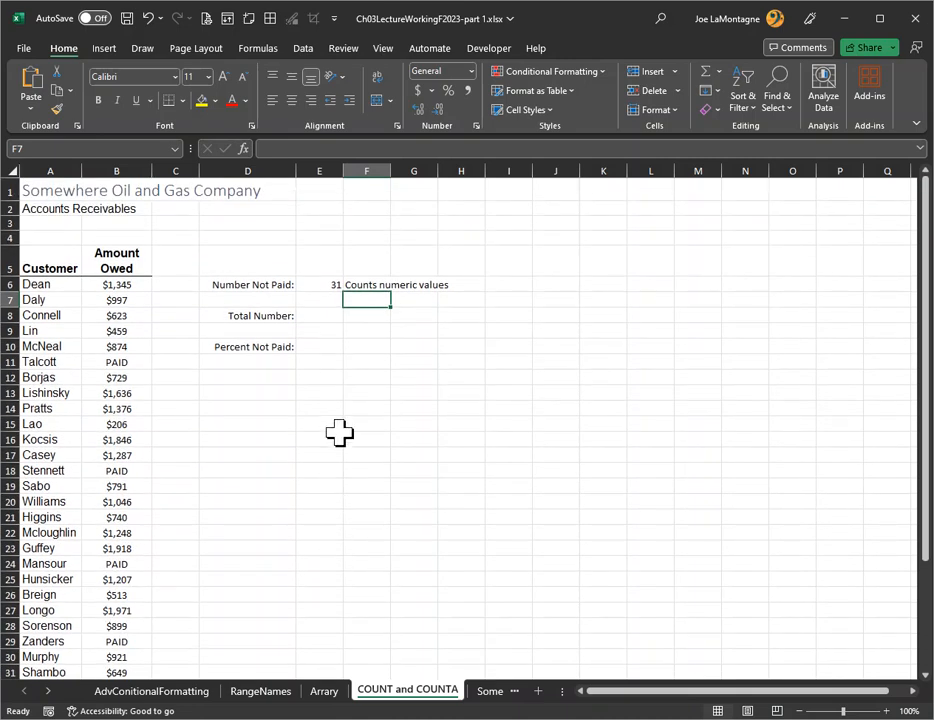
Insert the literal text "=COUNT()" at the start of the note in F6, using a leading apostrophe
left_click(330, 314)
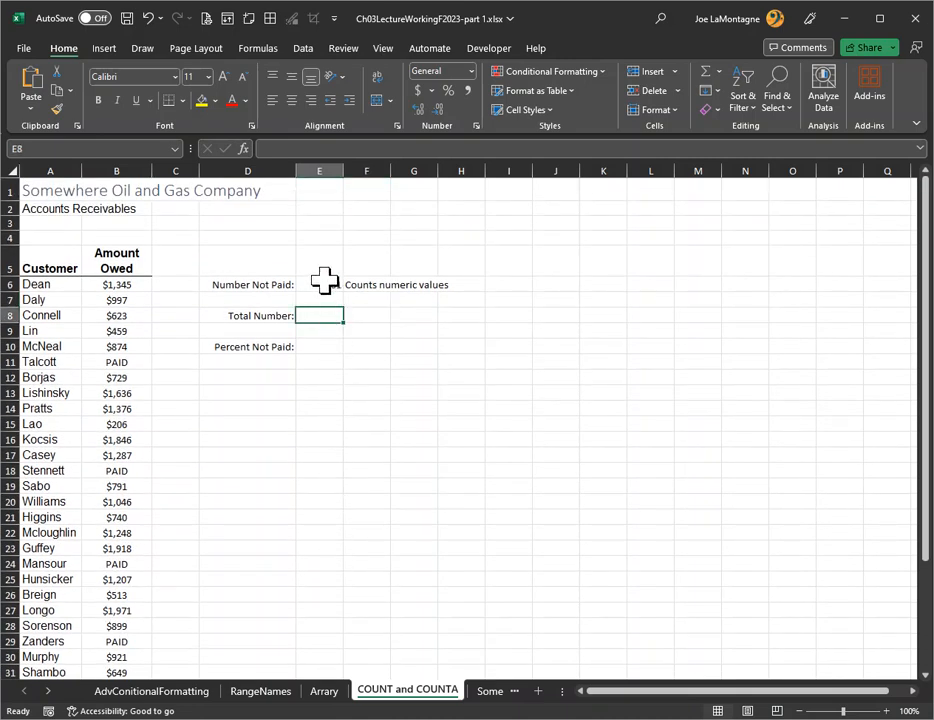
left_click(382, 284)
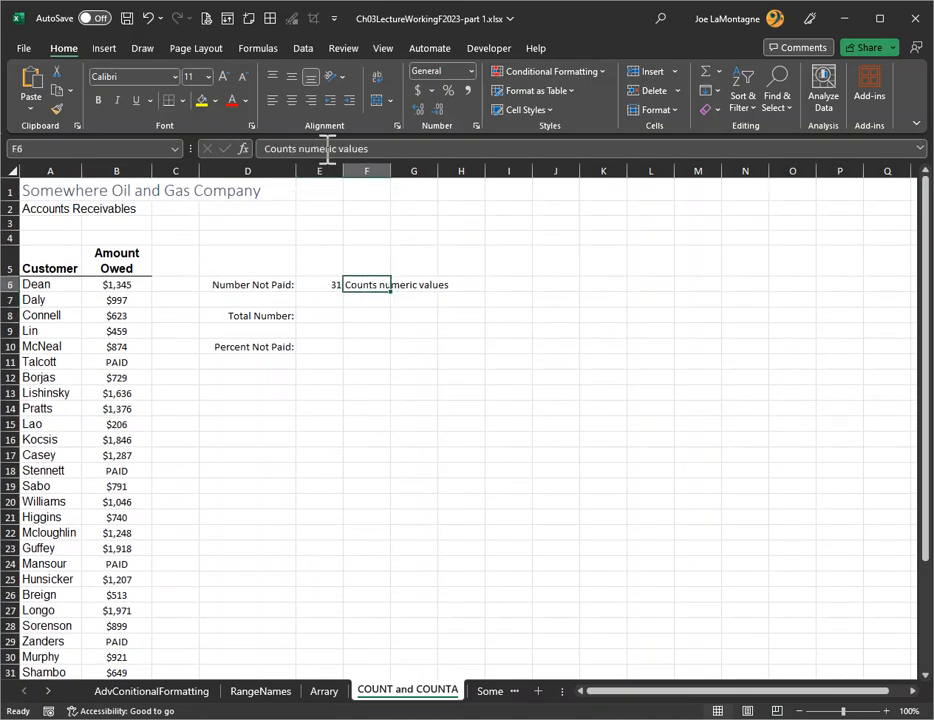
left_click(285, 148)
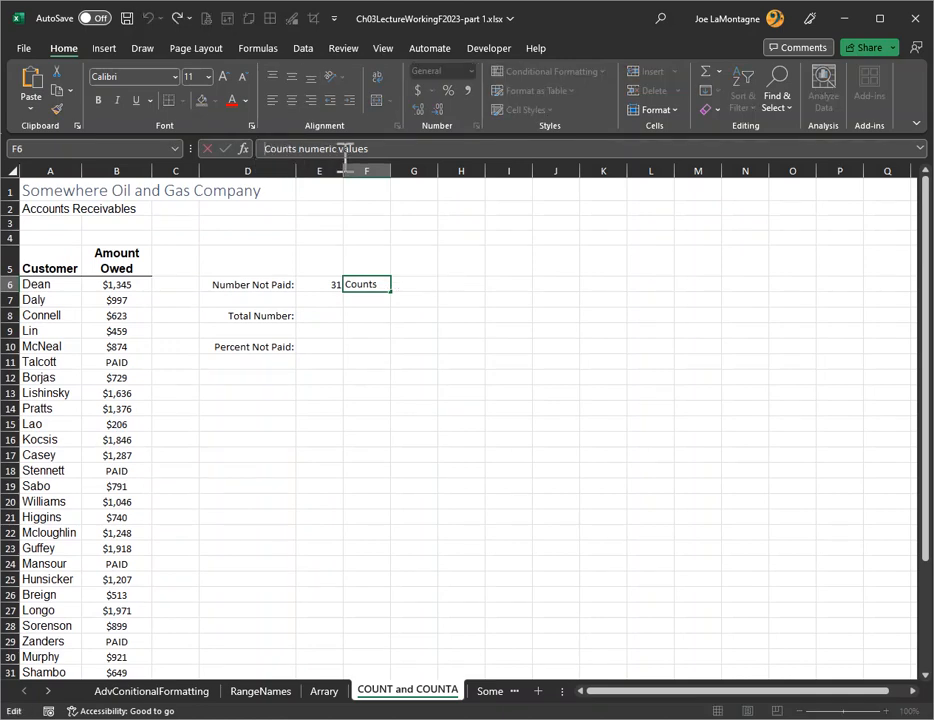
type("'=COUNT()")
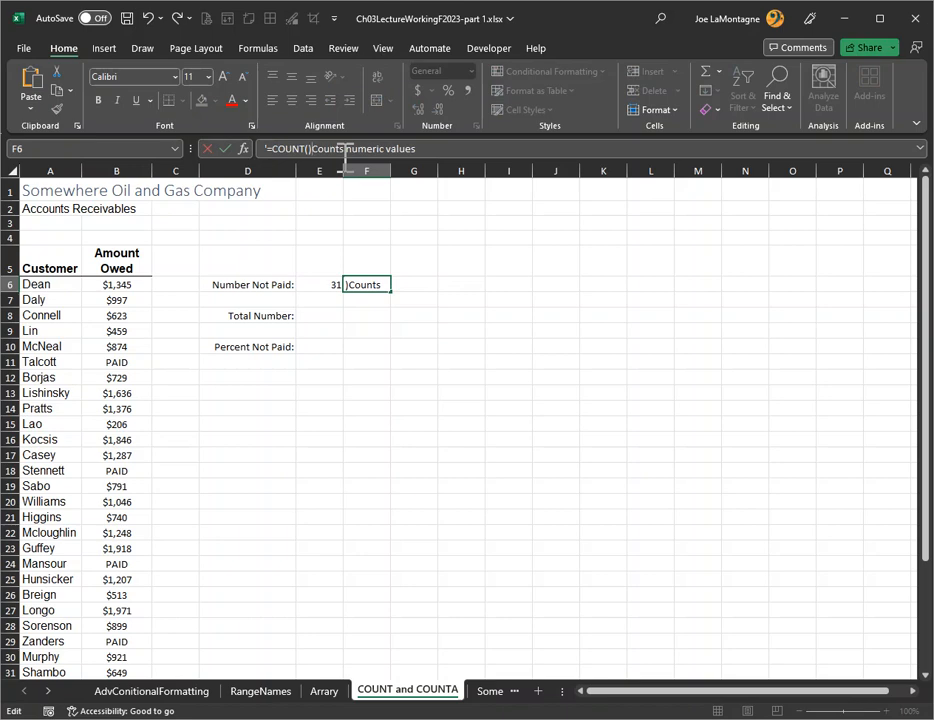
key("Return")
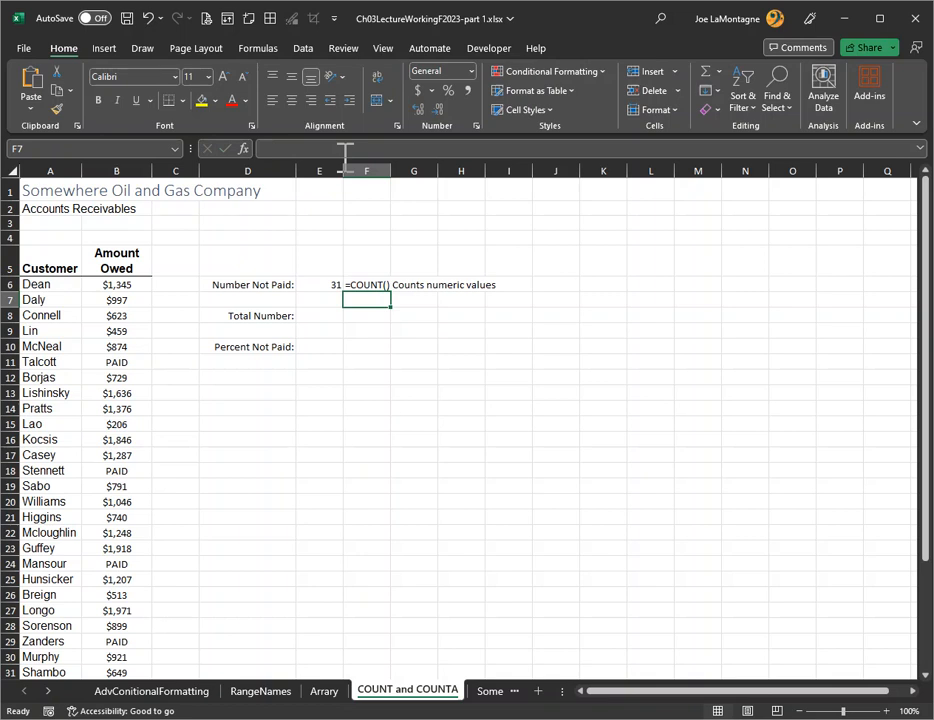
Enter the text note "=COUNTA() Count any entry both text and numeric" in F8, with a leading apostrophe
left_click(323, 314)
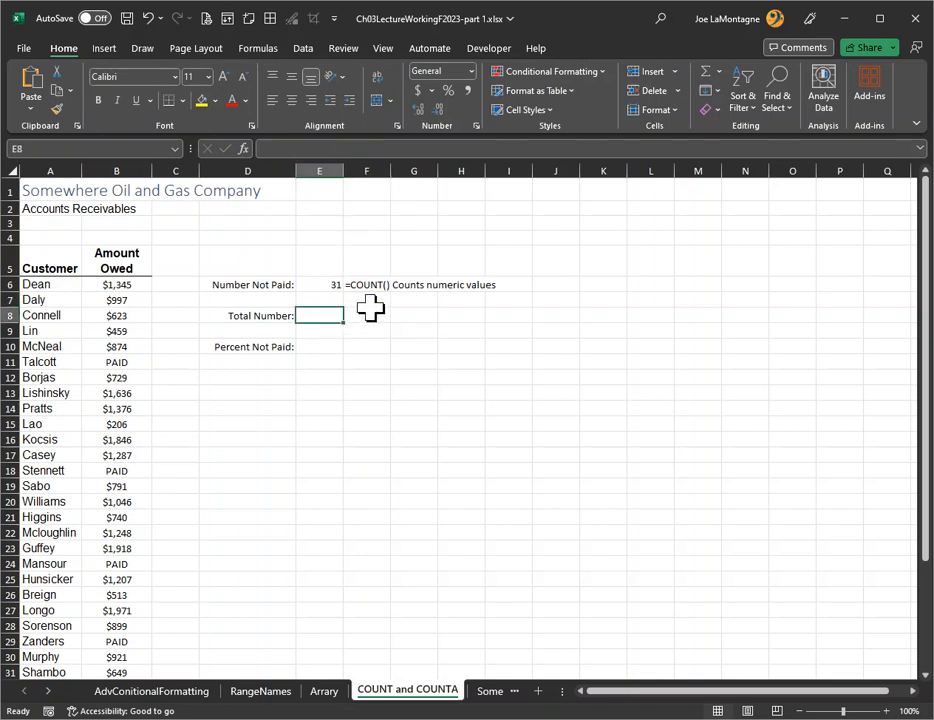
left_click(372, 312)
type("'")
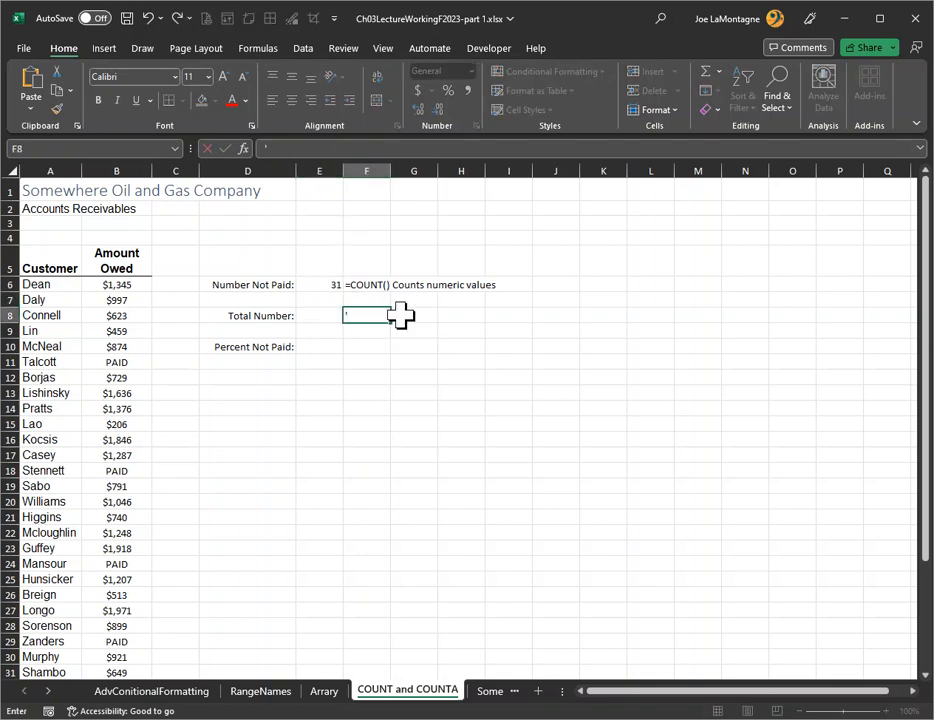
type("=COUNTA() Count")
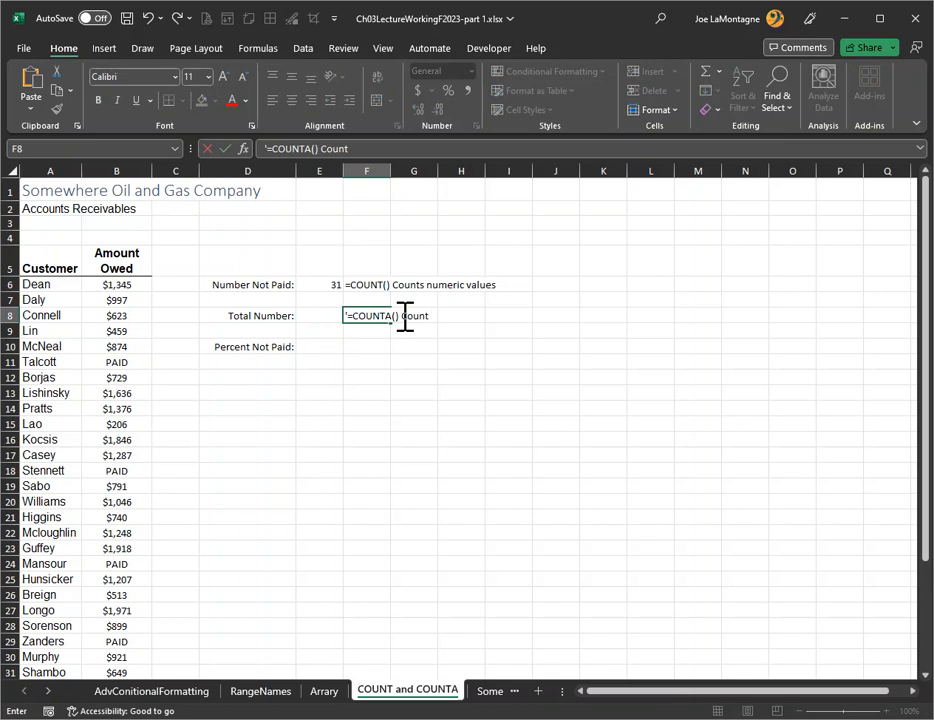
type(" and e")
key("BackSpace")
key("BackSpace")
key("BackSpace")
type("y entry both")
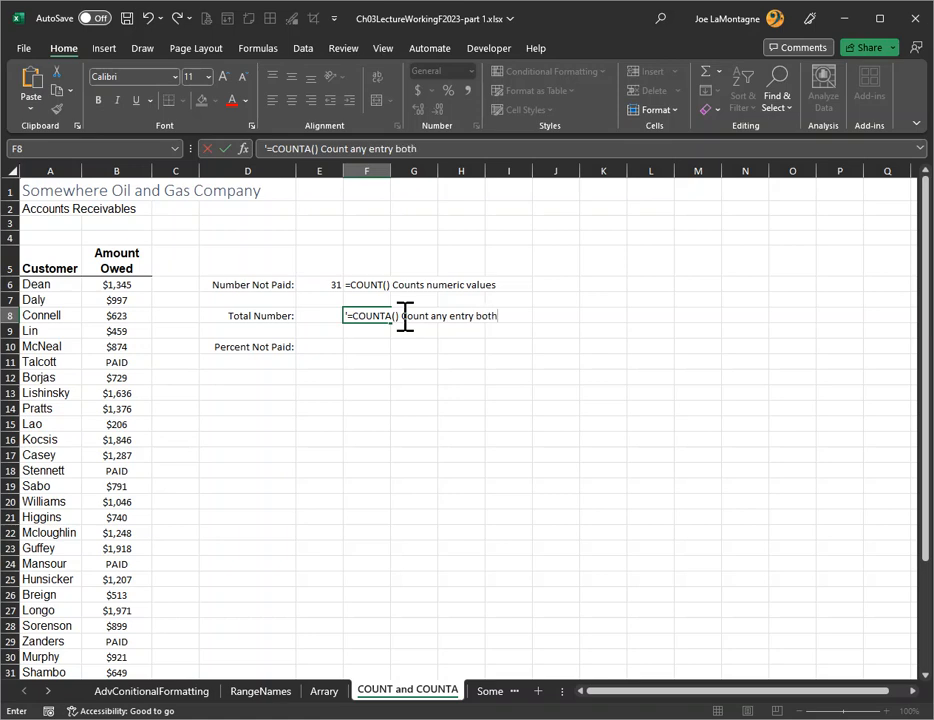
type(" text and numeric")
key("Return")
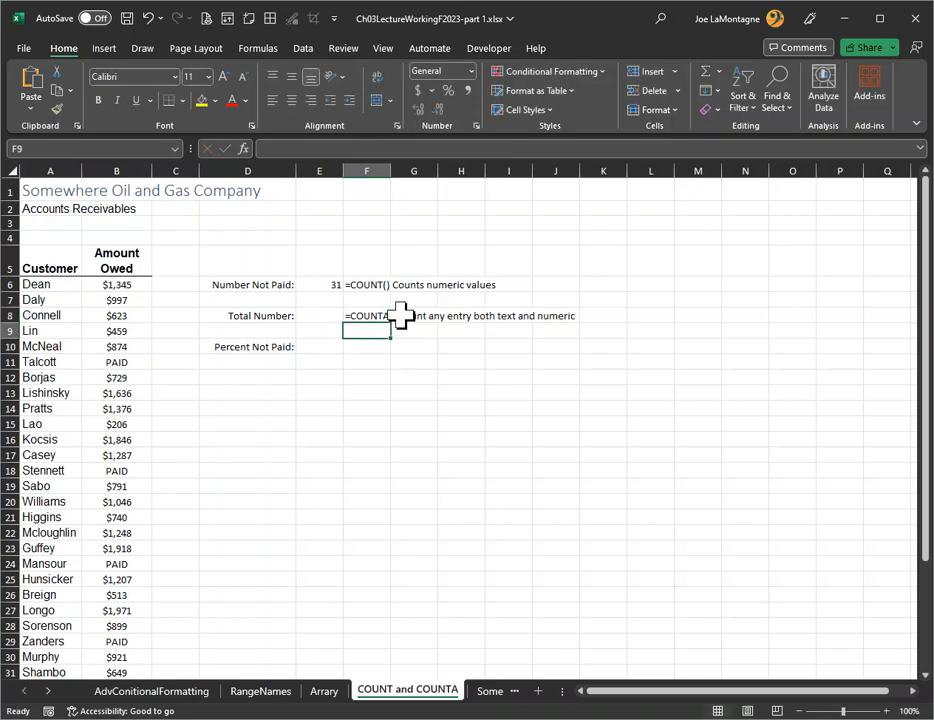
Calculate Total Number in E8 with a COUNTA formula on the named range AmtOwed
left_click(327, 314)
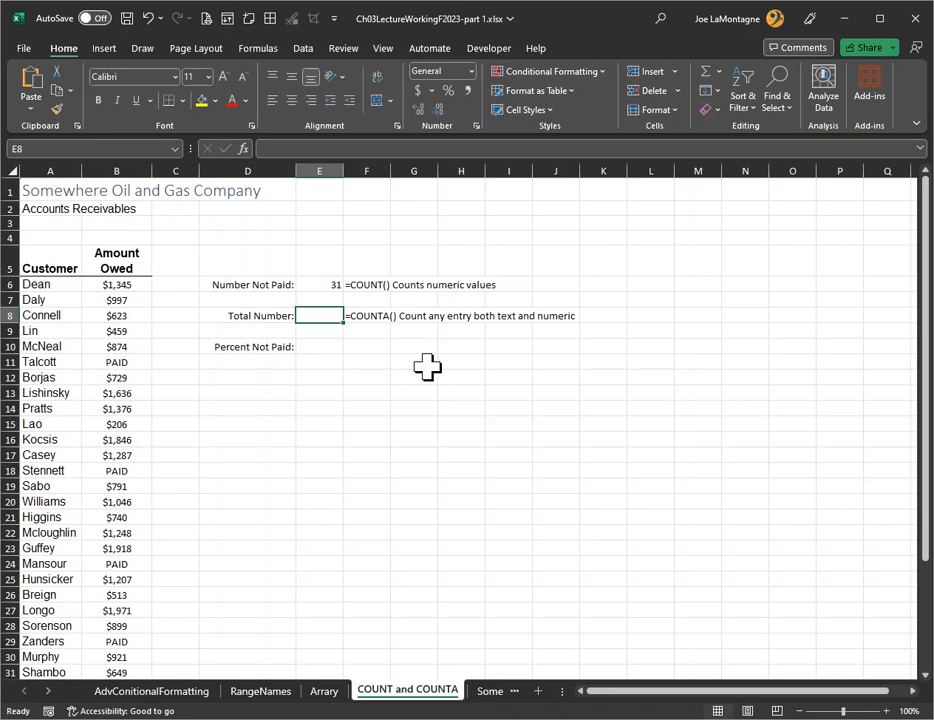
type("=counts")
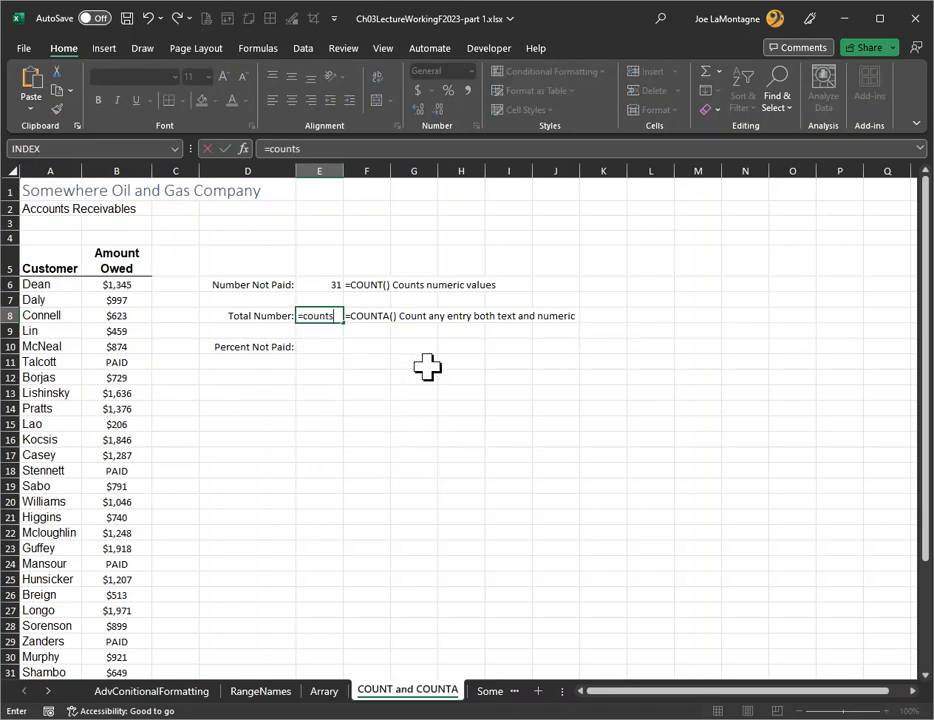
key("BackSpace")
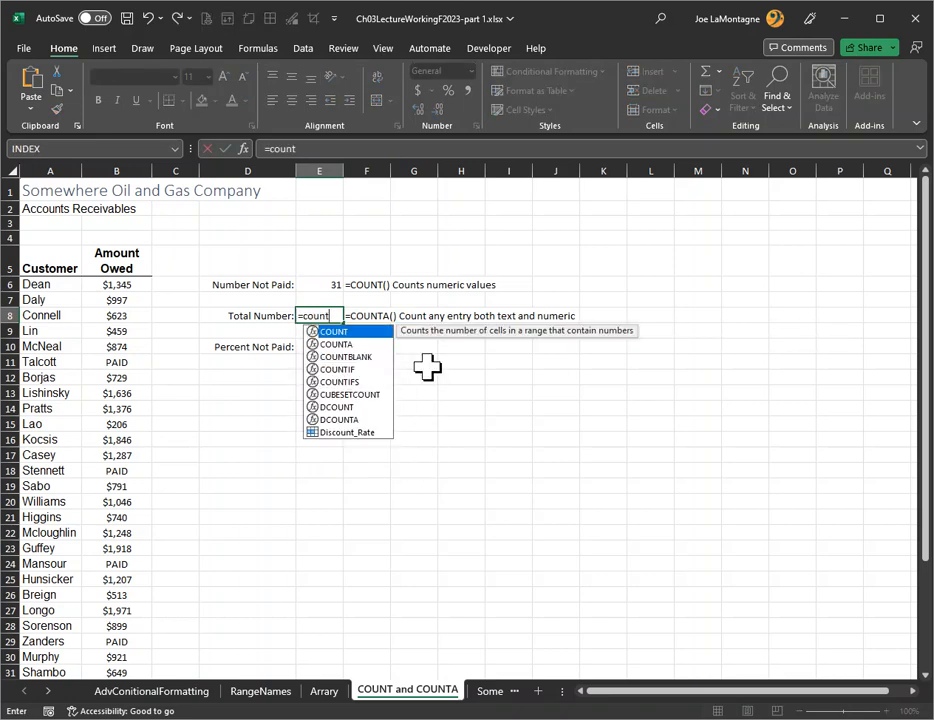
key("Down")
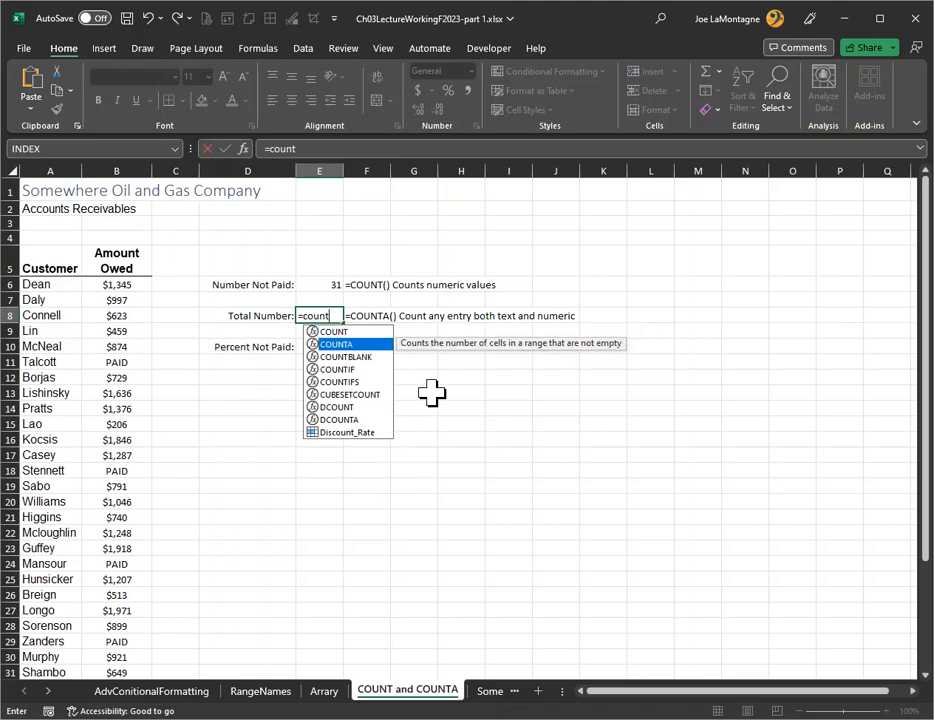
key("Tab")
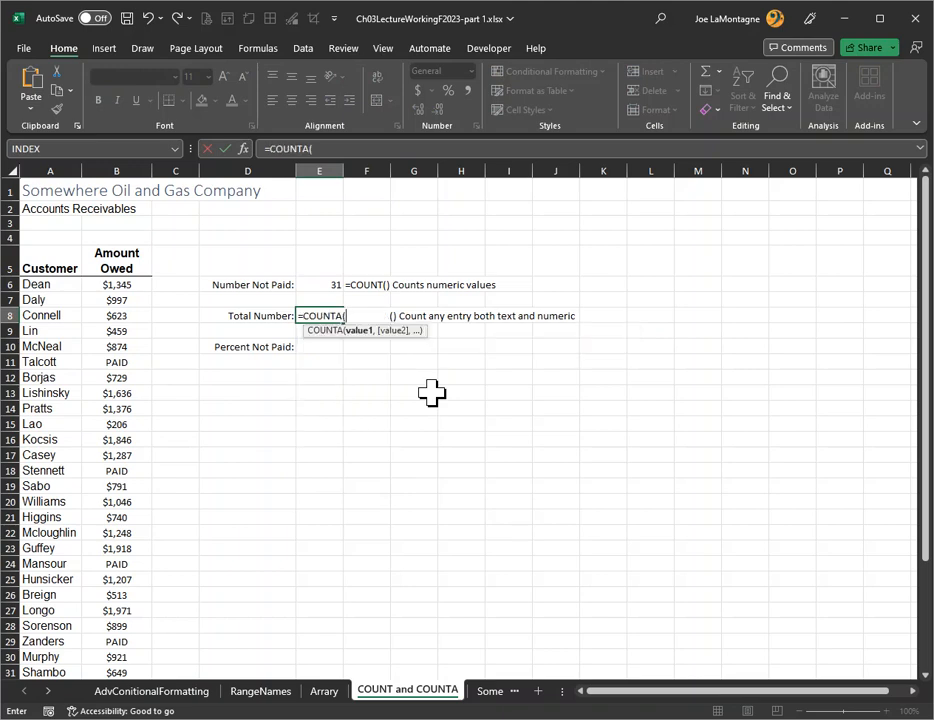
type("amt")
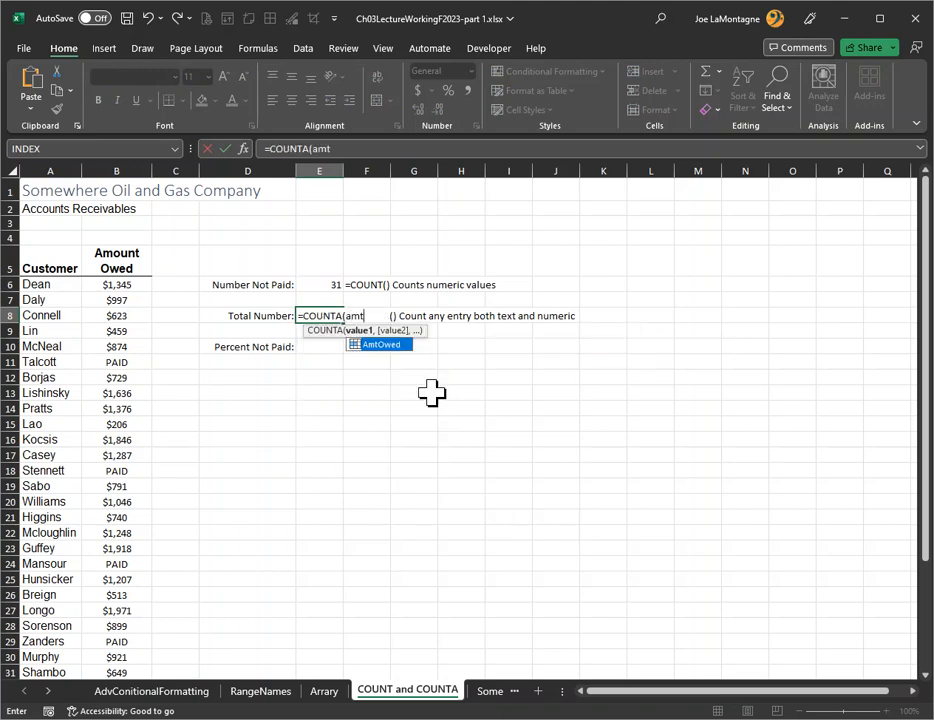
key("Tab")
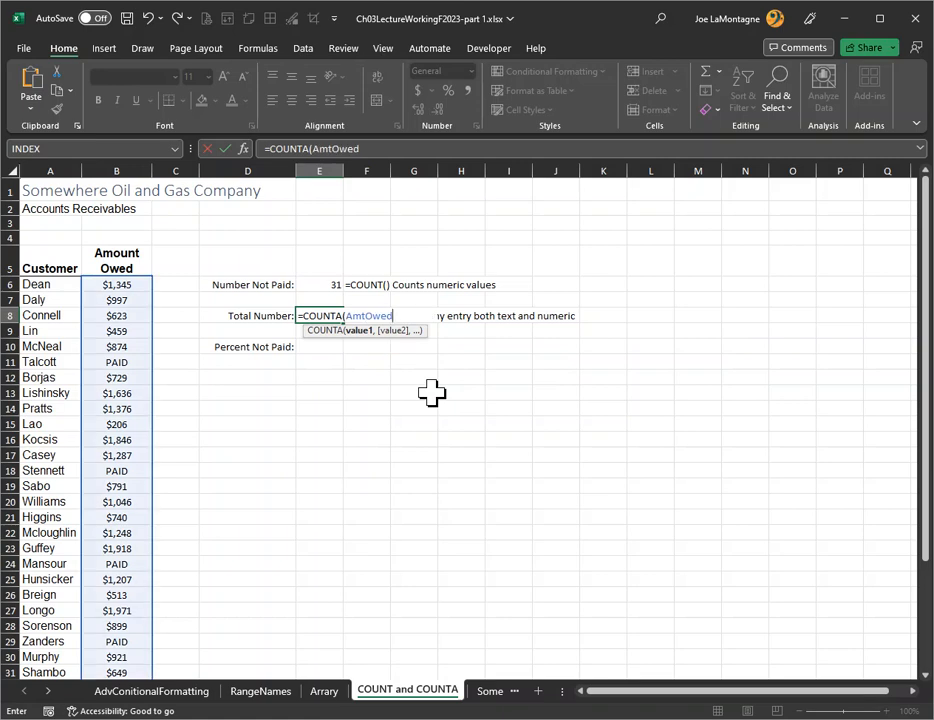
key("Return")
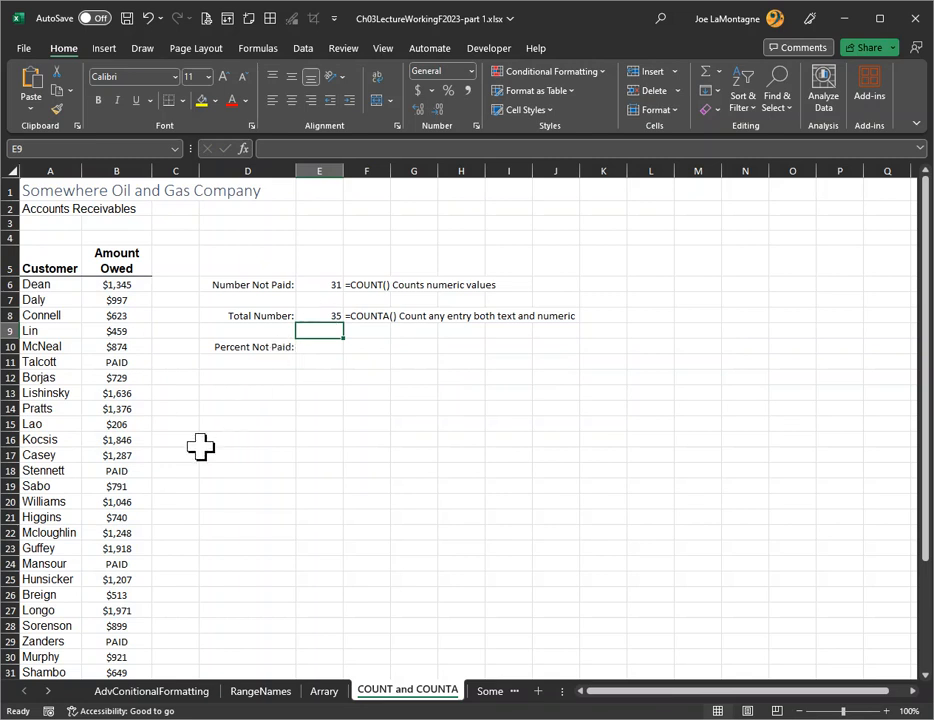
Select all the PAID entries in the Amount Owed column together to review the text entries
left_click(130, 362)
left_click(130, 470, "ctrl")
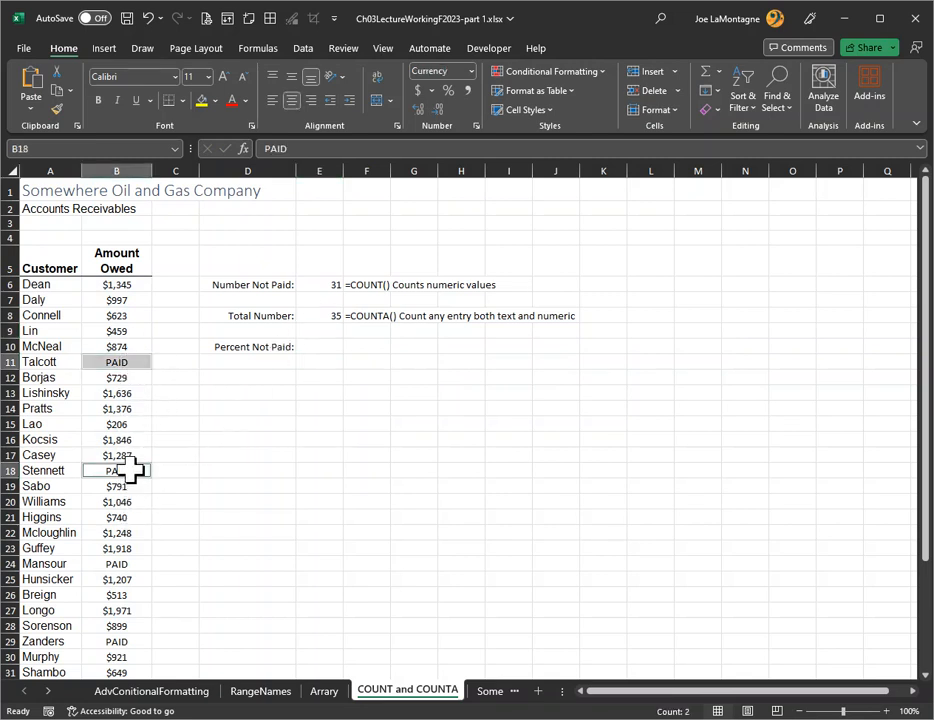
left_click(136, 566, "ctrl")
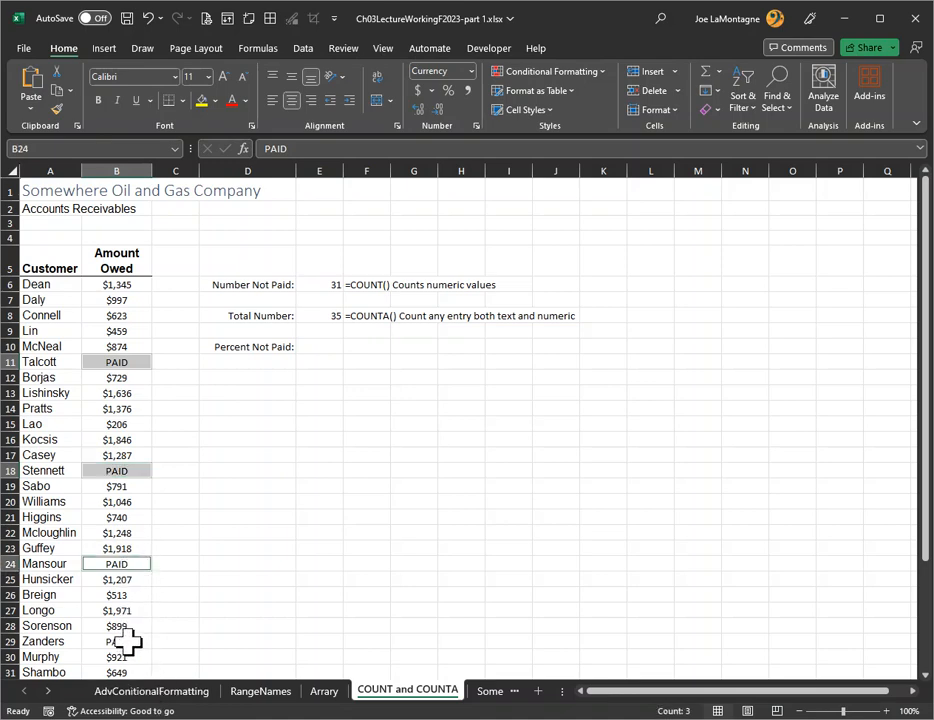
left_click(125, 642, "ctrl")
scroll(246, 576, "down", 3)
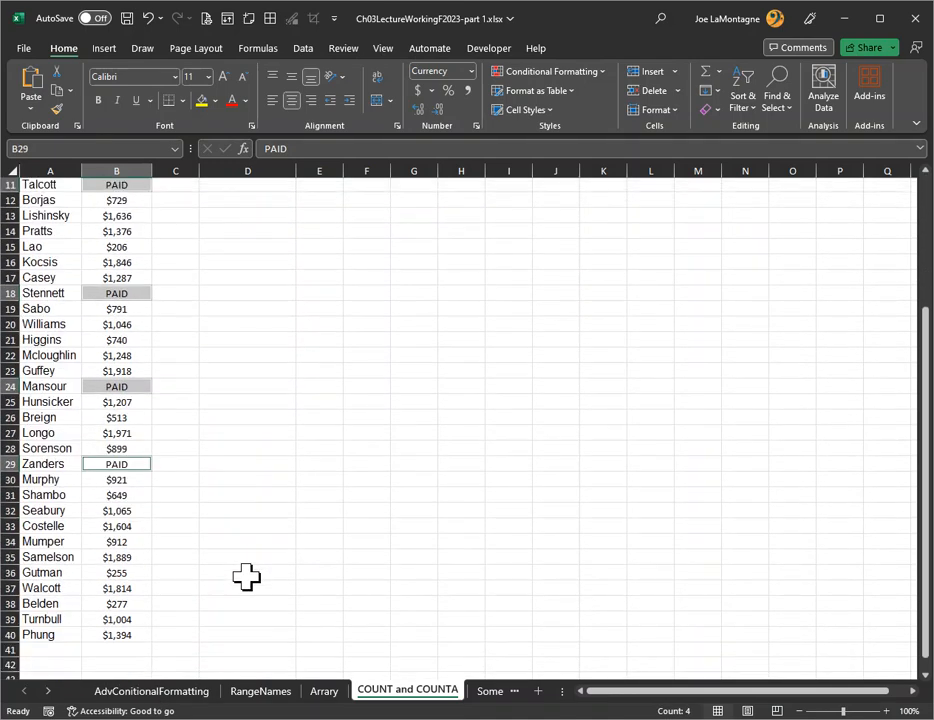
scroll(246, 576, "up", 3)
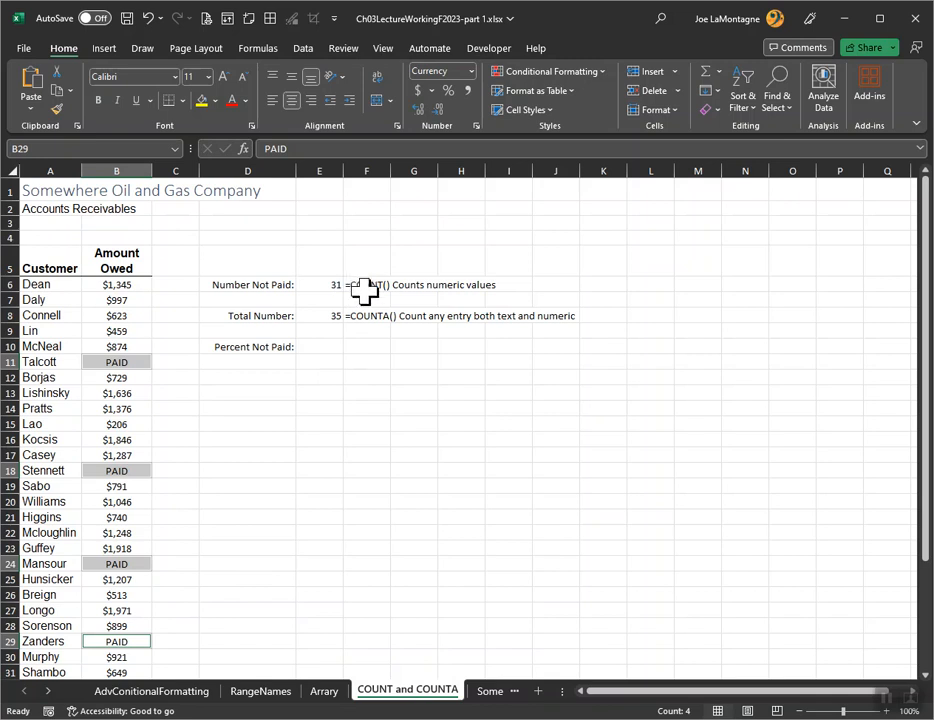
left_click(385, 377)
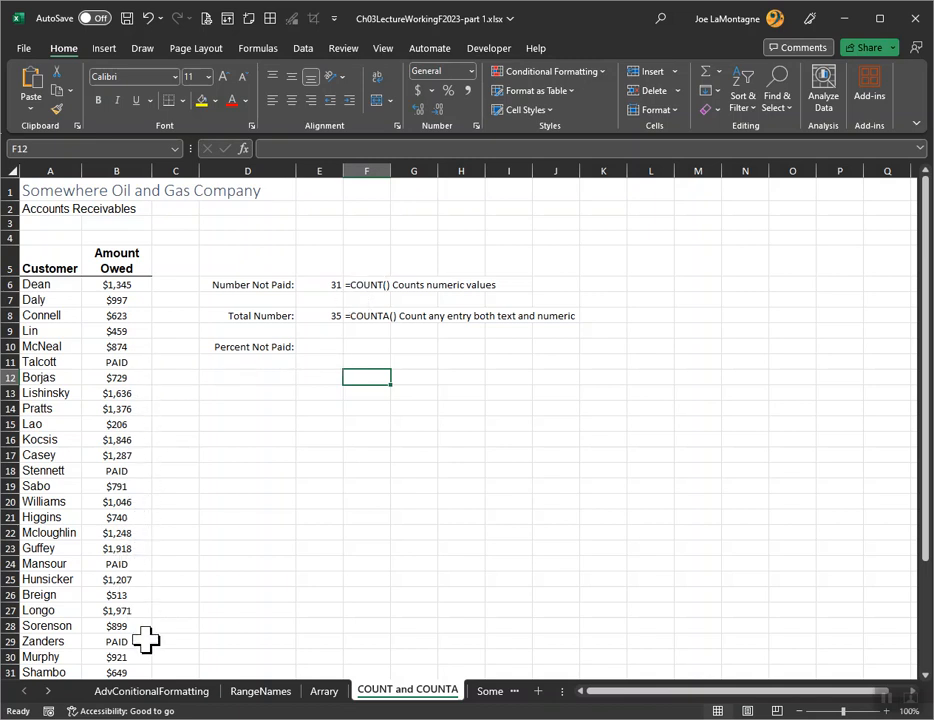
Clear the PAID entry in B11 and undo the deletion
left_click(124, 363)
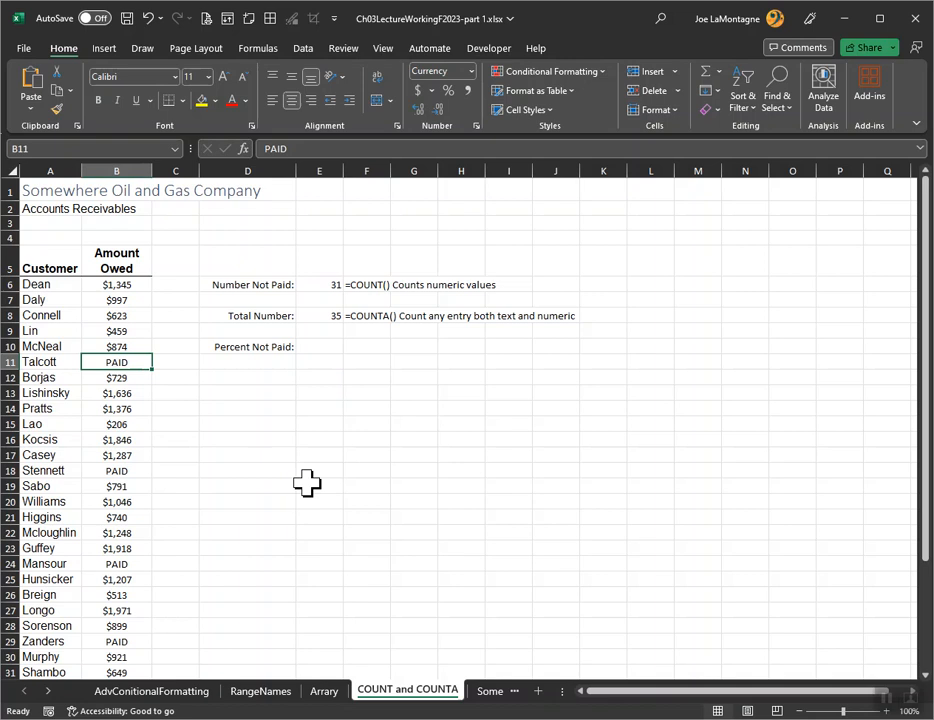
key("Delete")
key("ctrl+z")
Calculate Percent Not Paid in E10 with the formula =COUNT(AmtOwed)/COUNTA(AmtOwed)
left_click(321, 347)
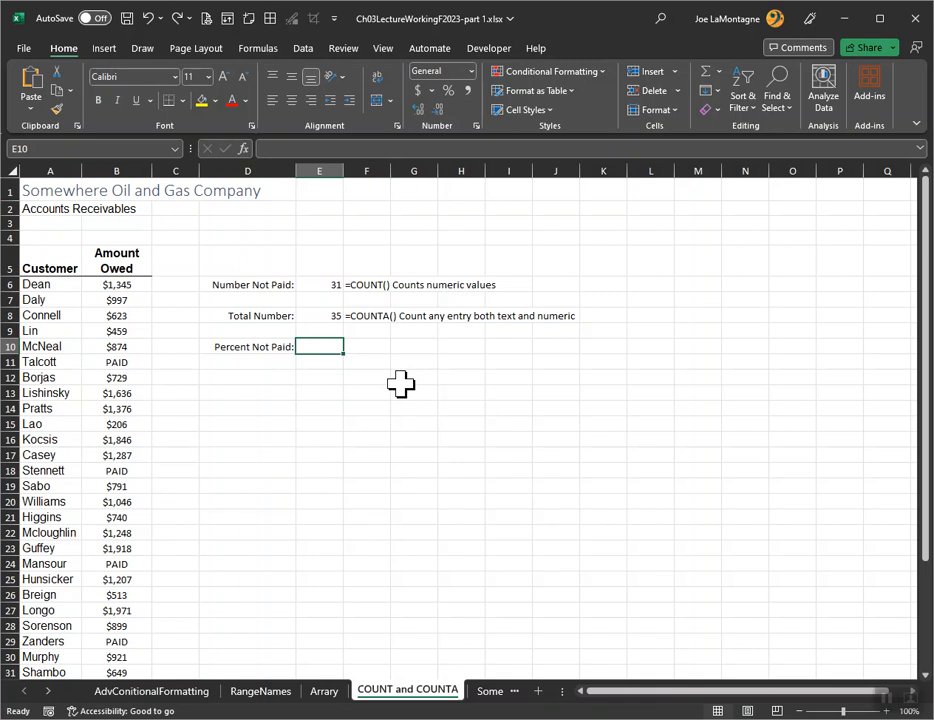
type("=")
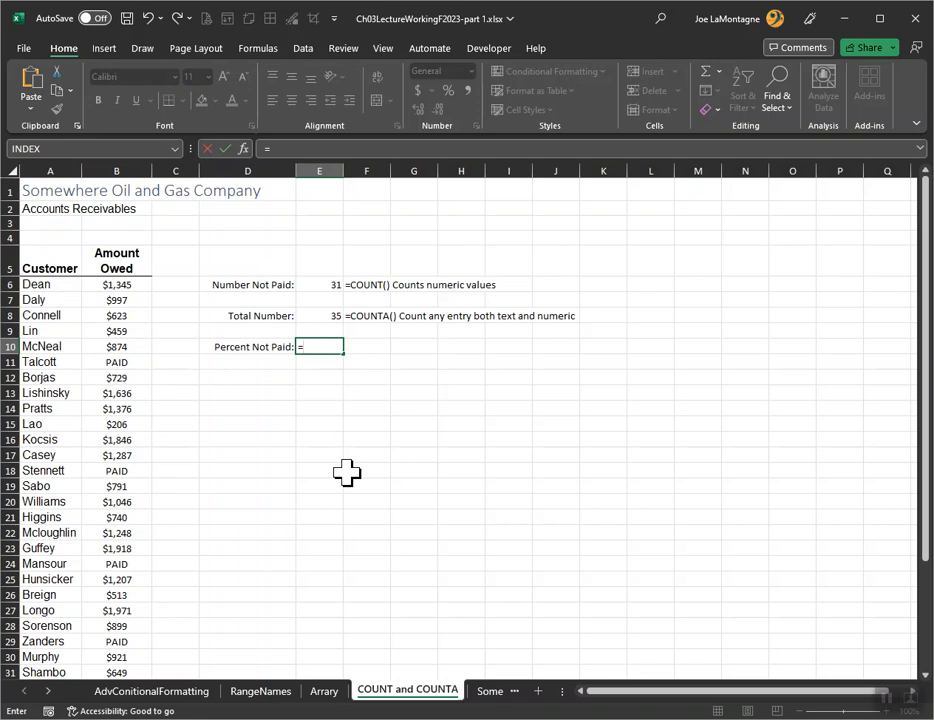
type("coun")
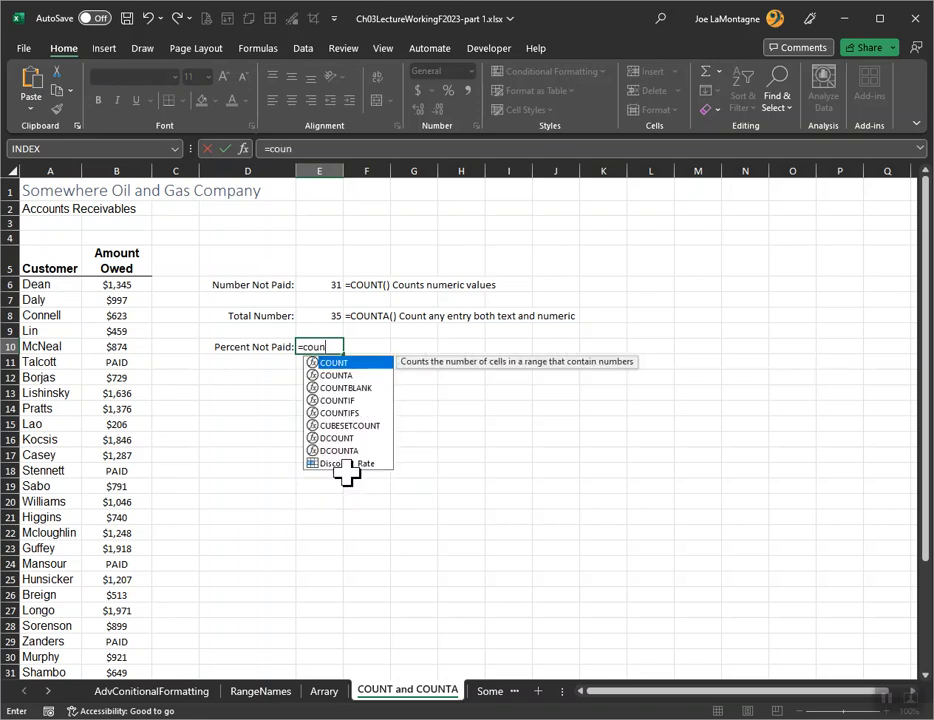
type("t(")
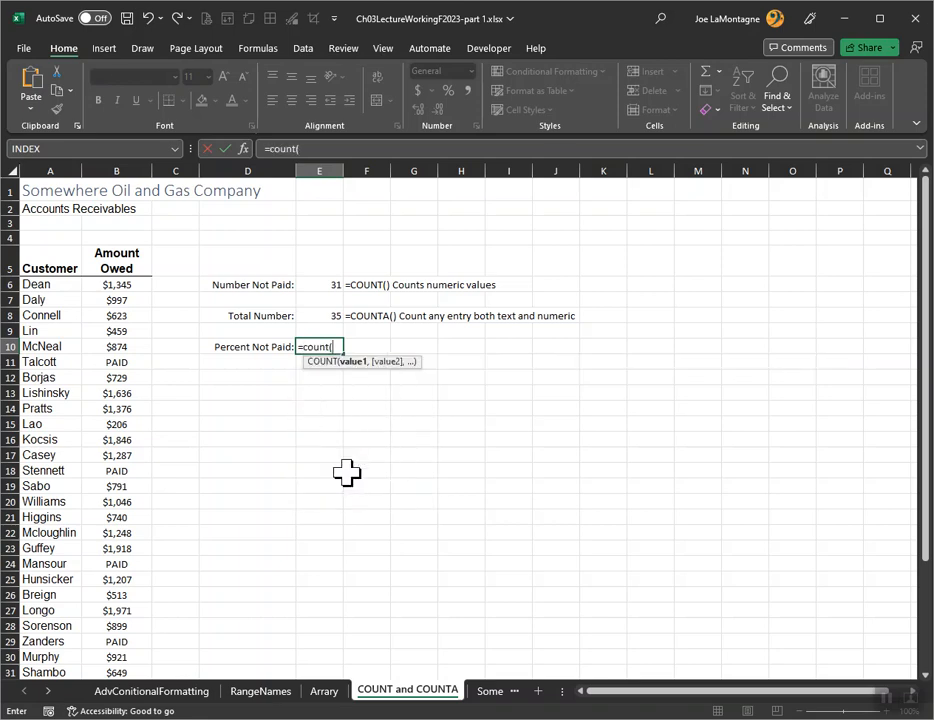
type("amt")
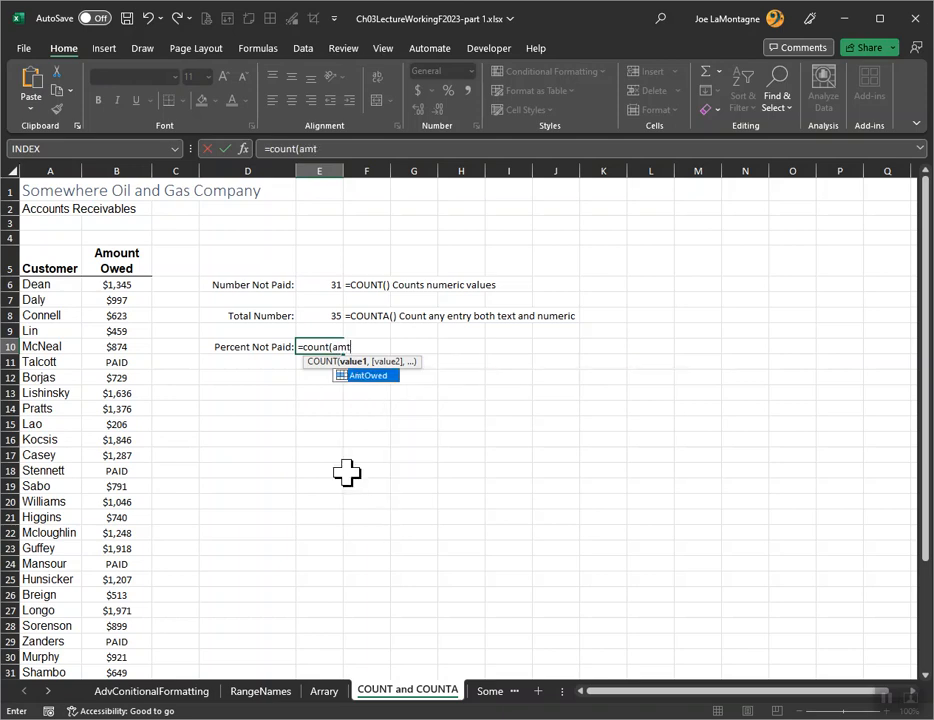
key("Tab")
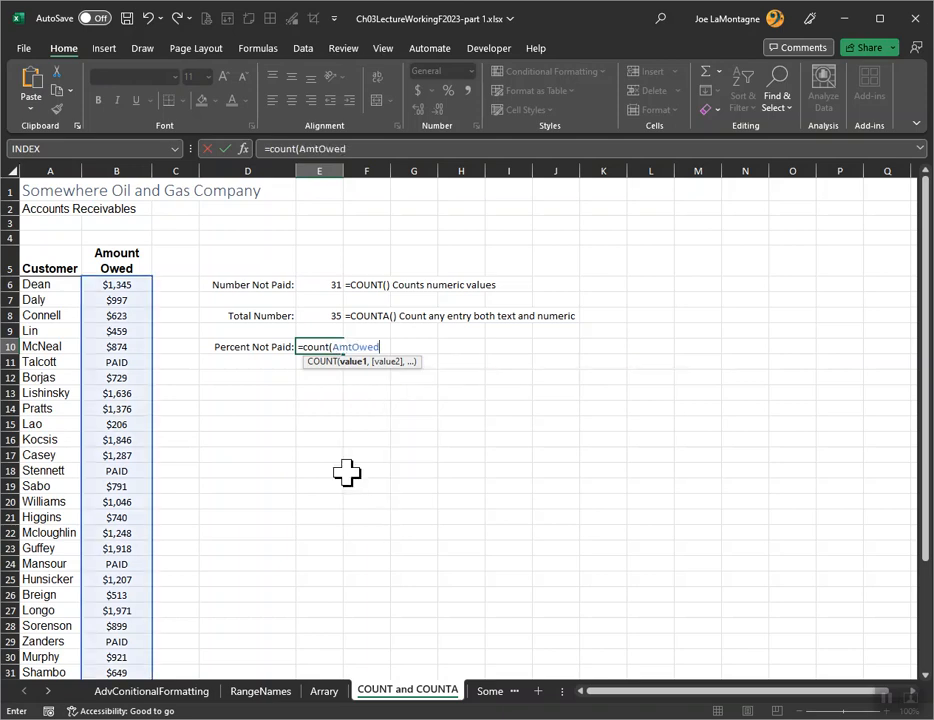
type(")")
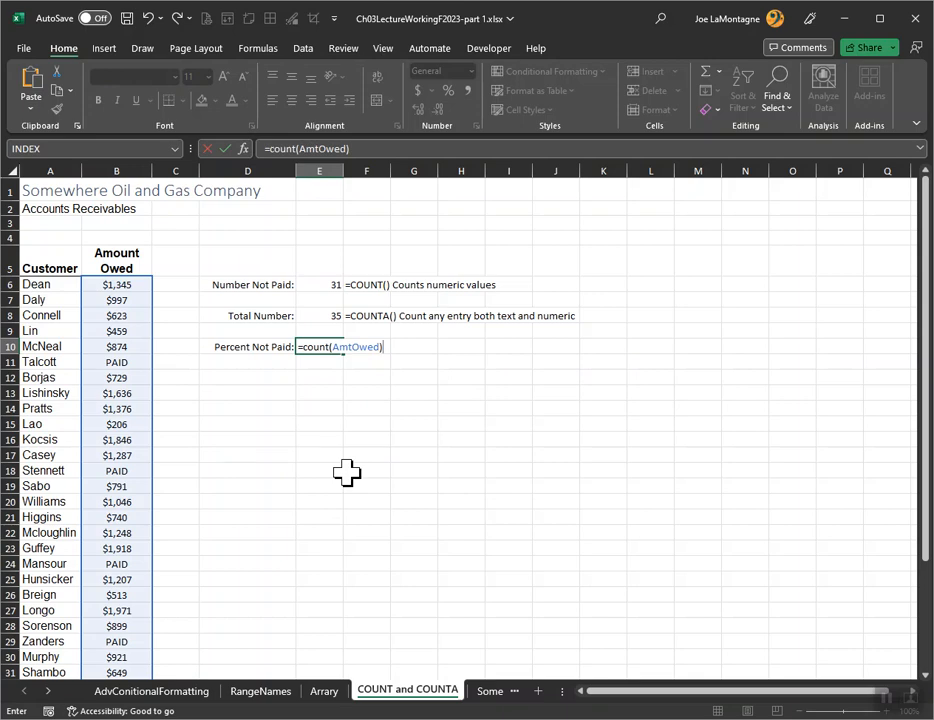
type("/counta")
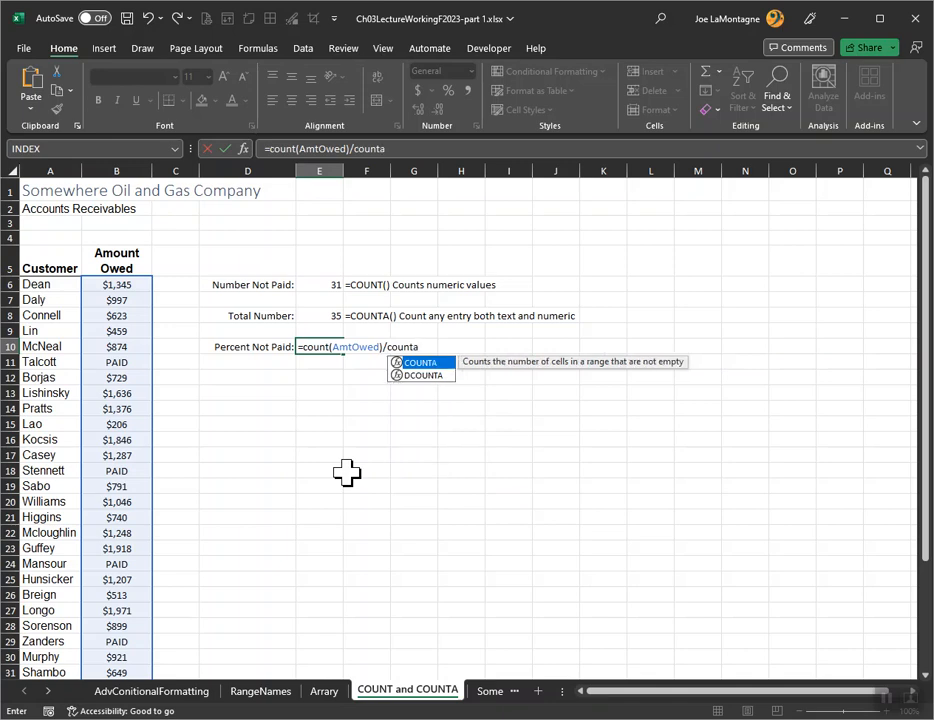
type("(amt")
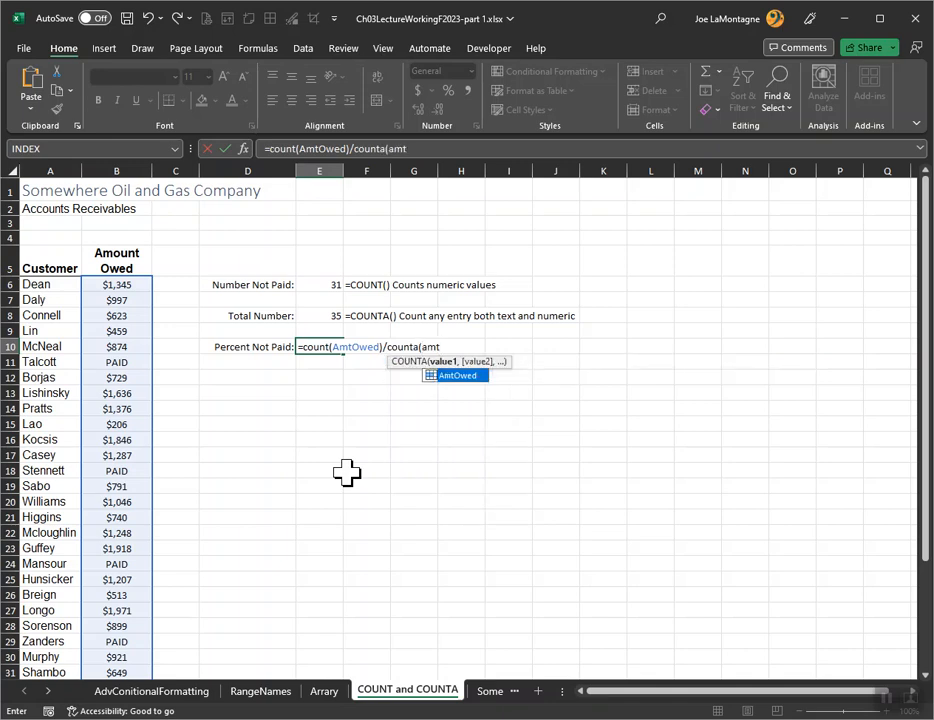
key("Tab")
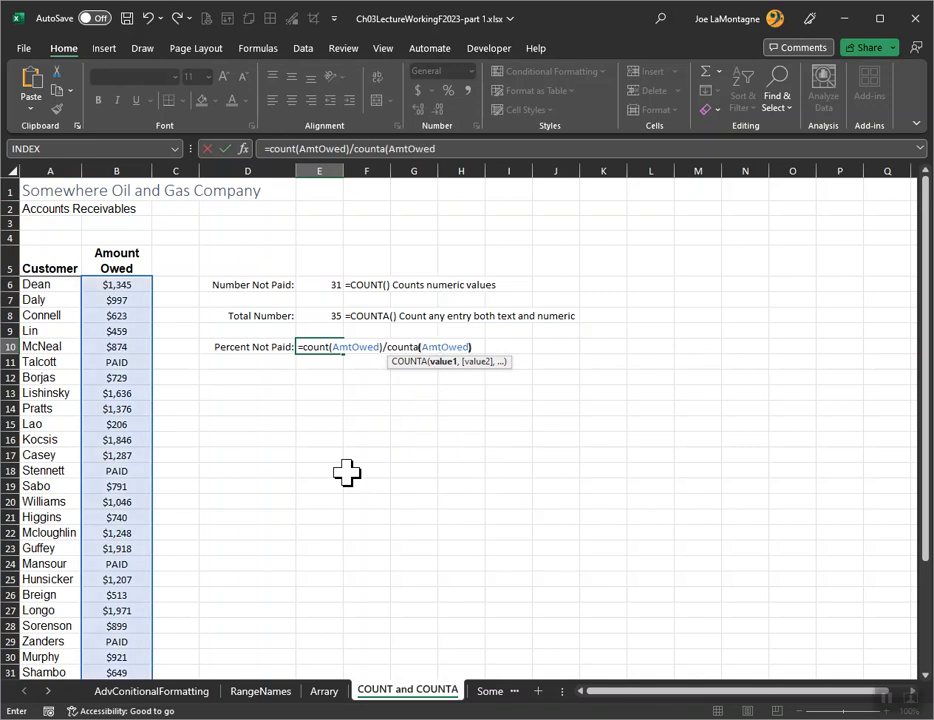
type(")")
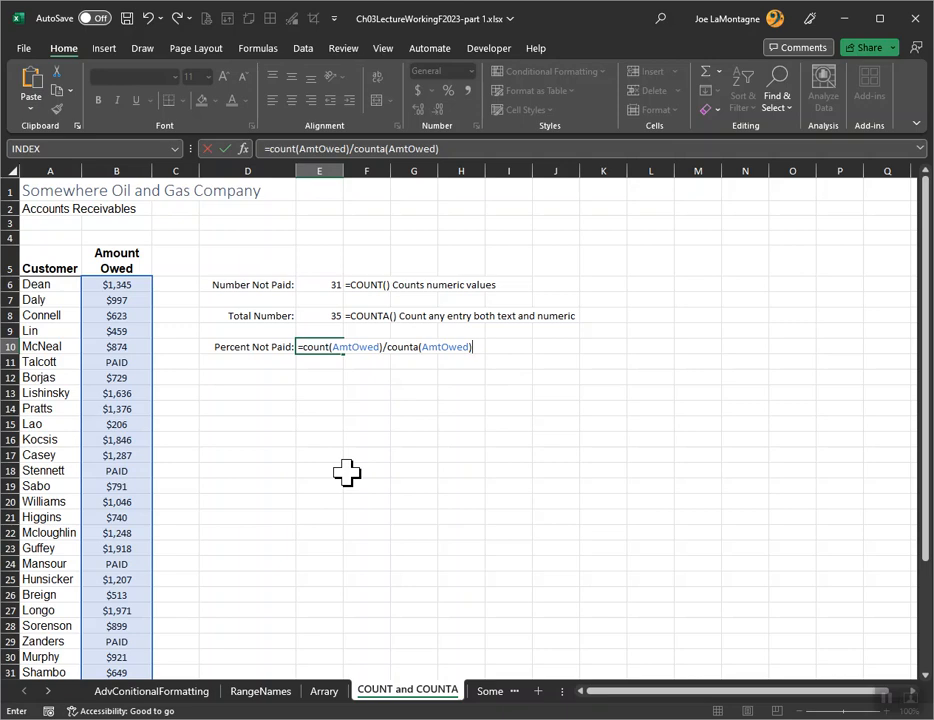
key("Return")
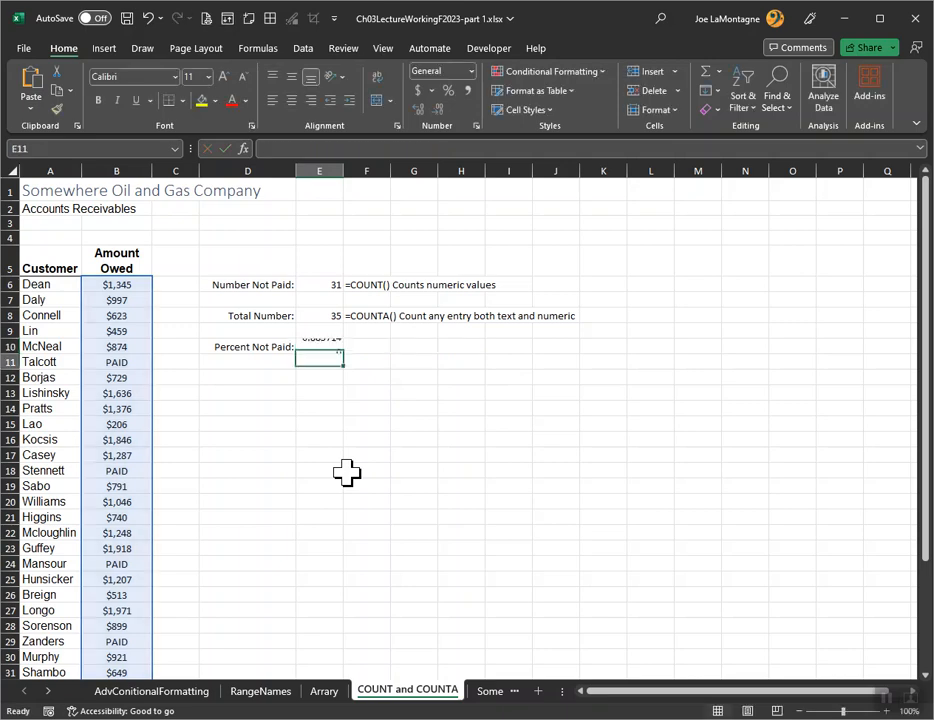
Format the Percent Not Paid result in E10 as a percentage with two decimal places
left_click(313, 348)
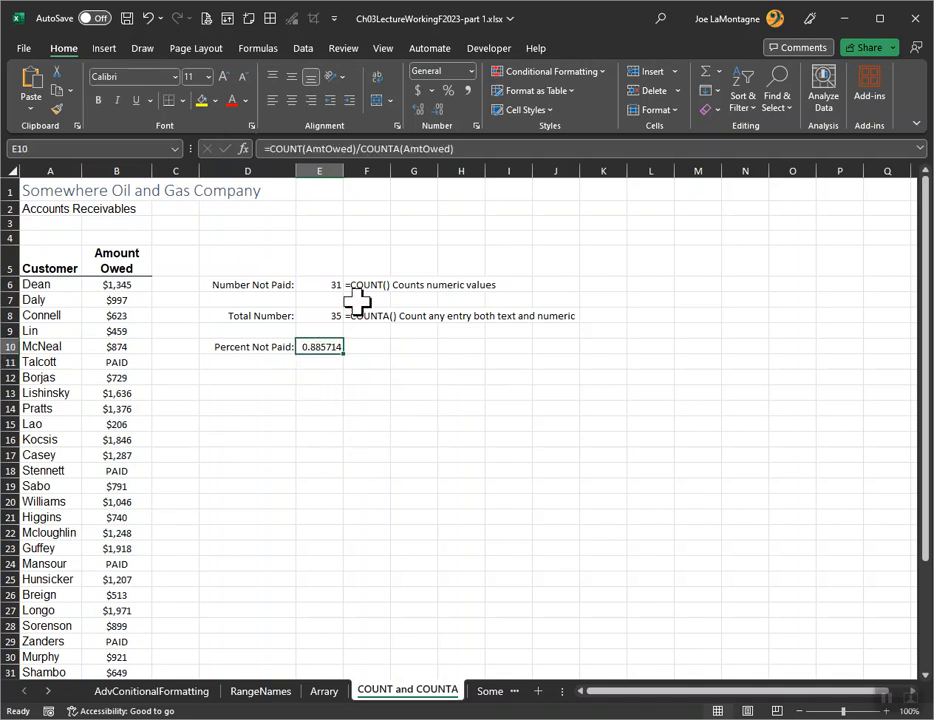
left_click(448, 92)
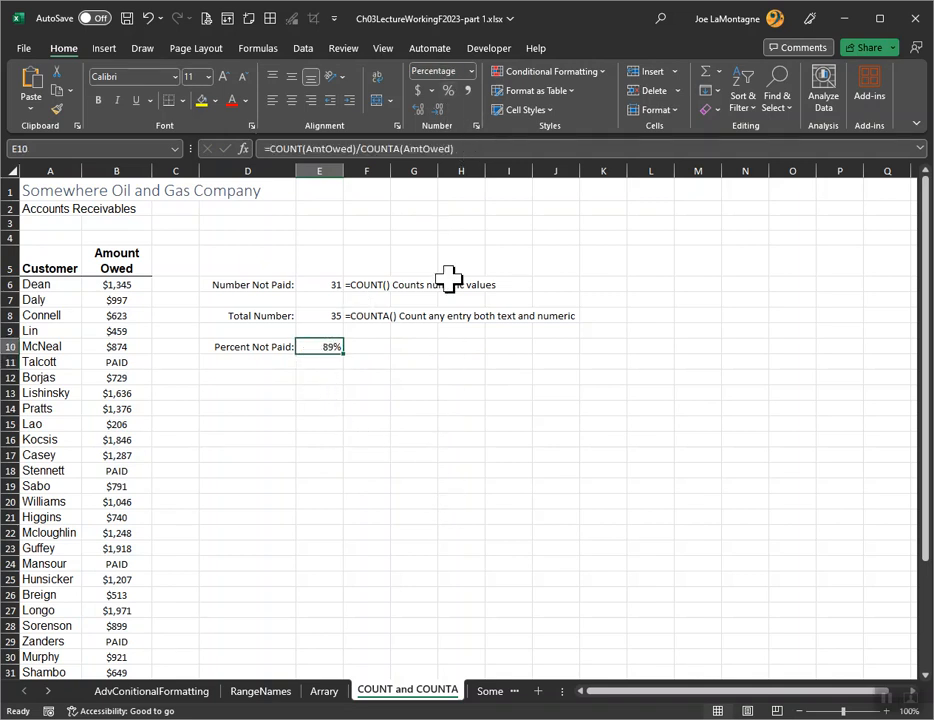
left_click(419, 109)
left_click(419, 109)
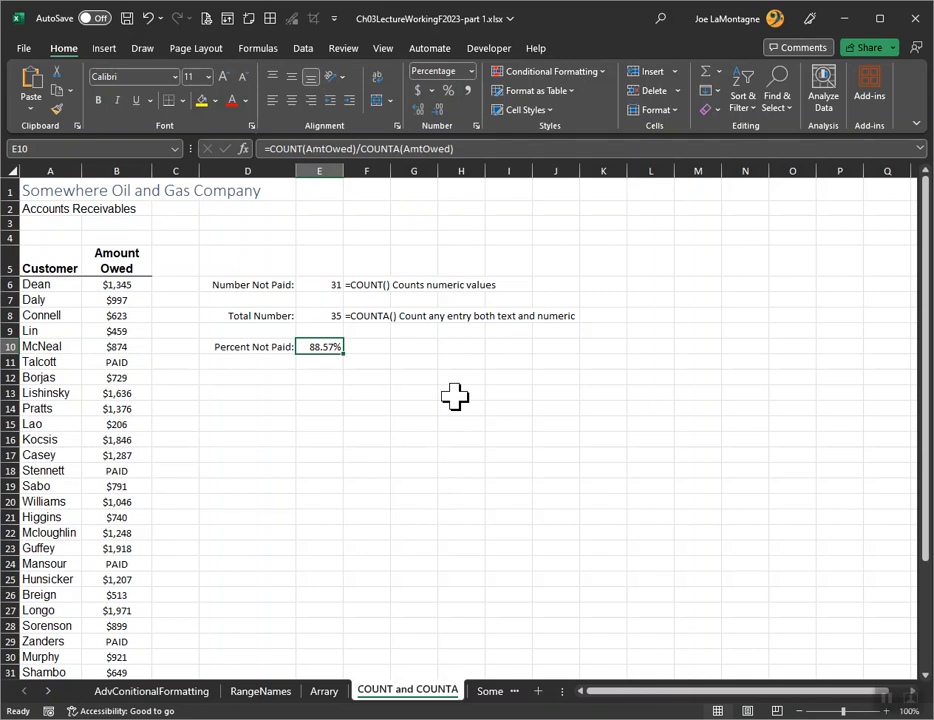
Select the named range AmtOwed and examine which cells of the Amount Owed column it covers
left_click(175, 148)
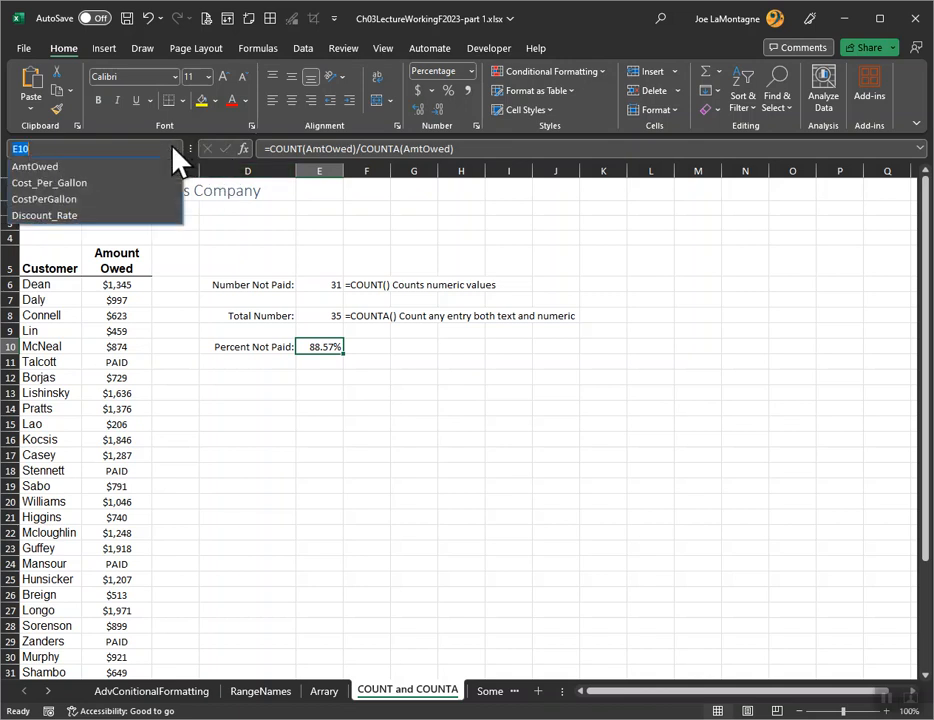
left_click(44, 168)
scroll(118, 231, "down", 2)
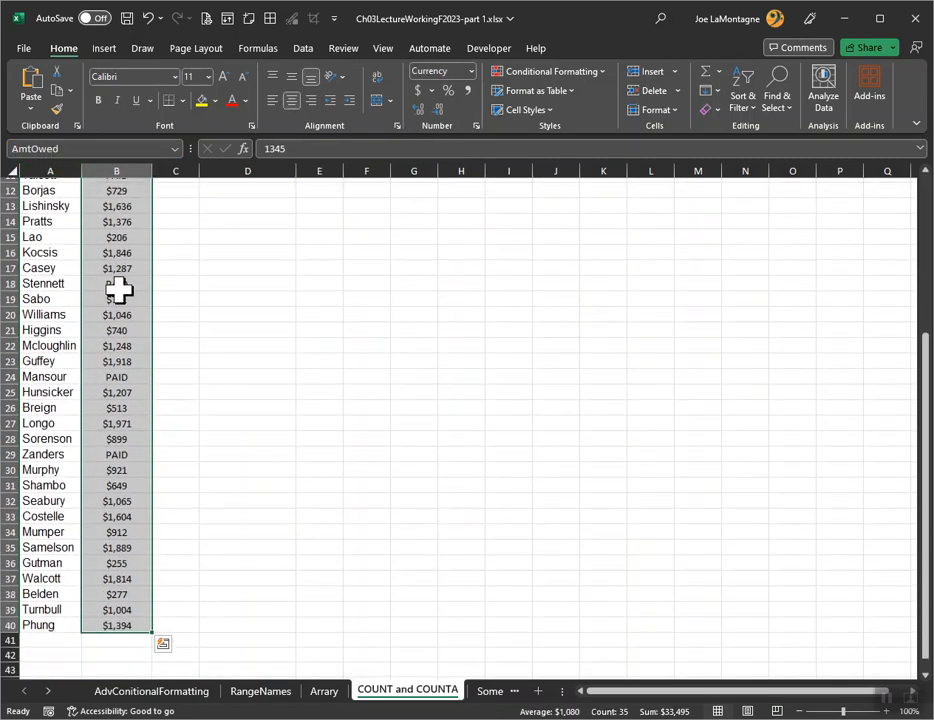
scroll(146, 598, "up", 4)
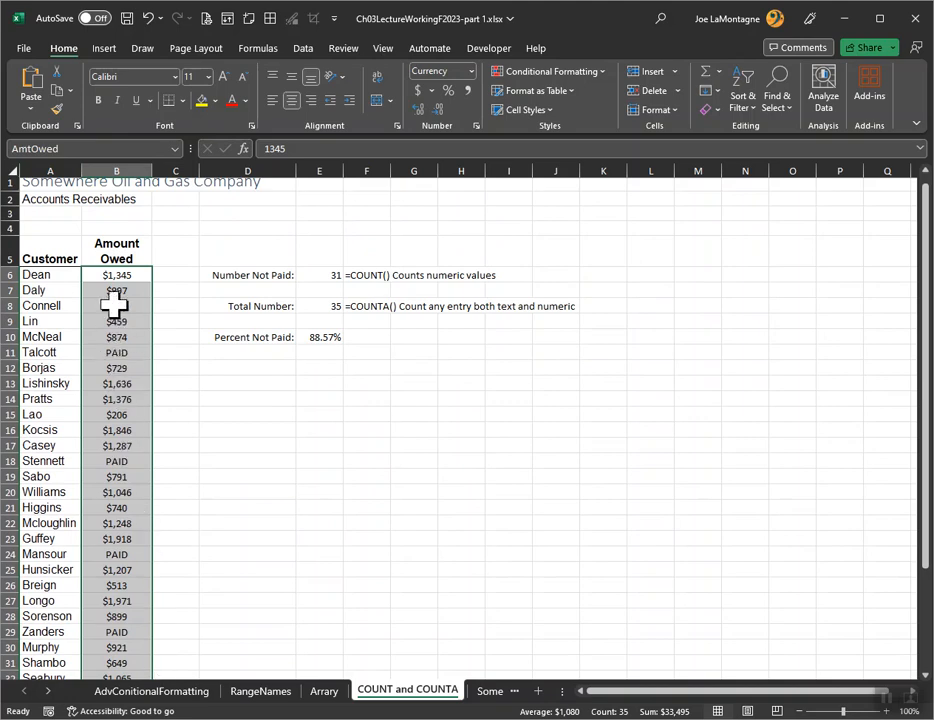
scroll(120, 555, "down", 2)
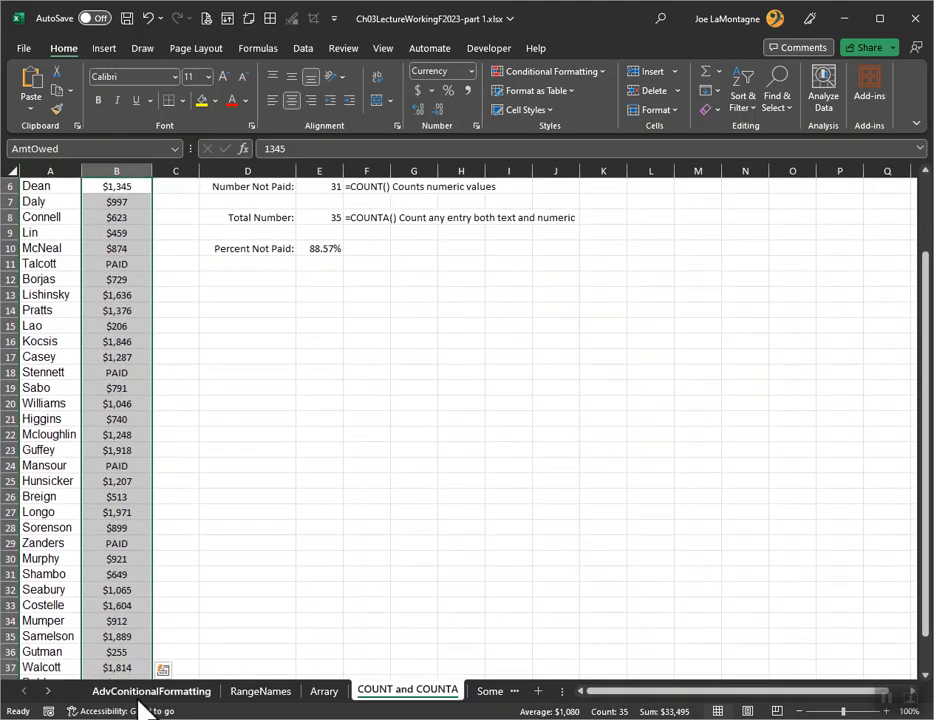
scroll(124, 620, "down", 2)
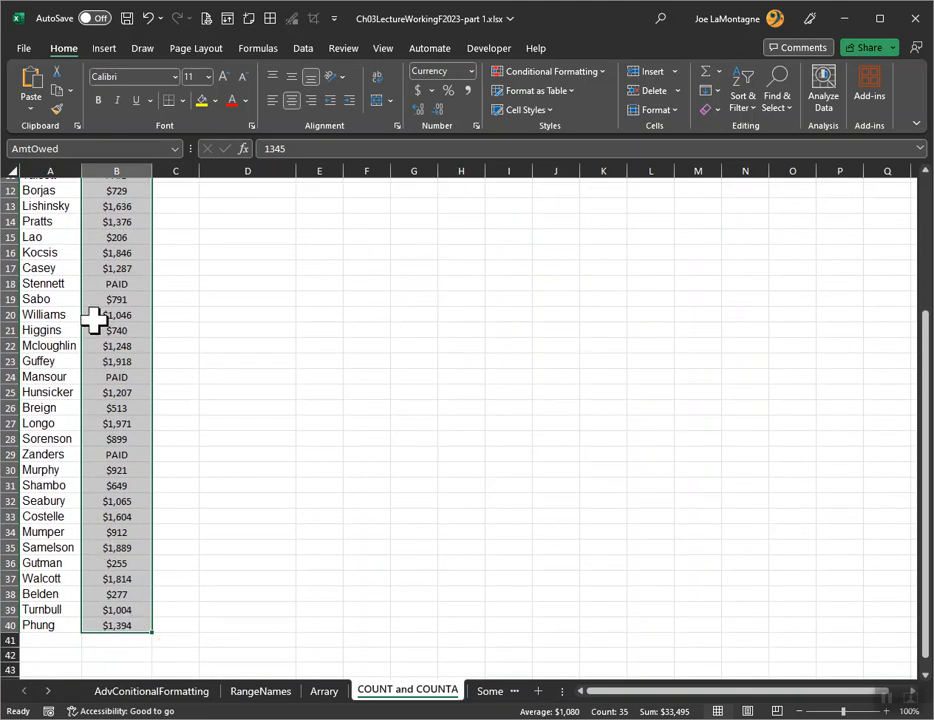
scroll(156, 438, "up", 4)
scroll(156, 442, "down", 4)
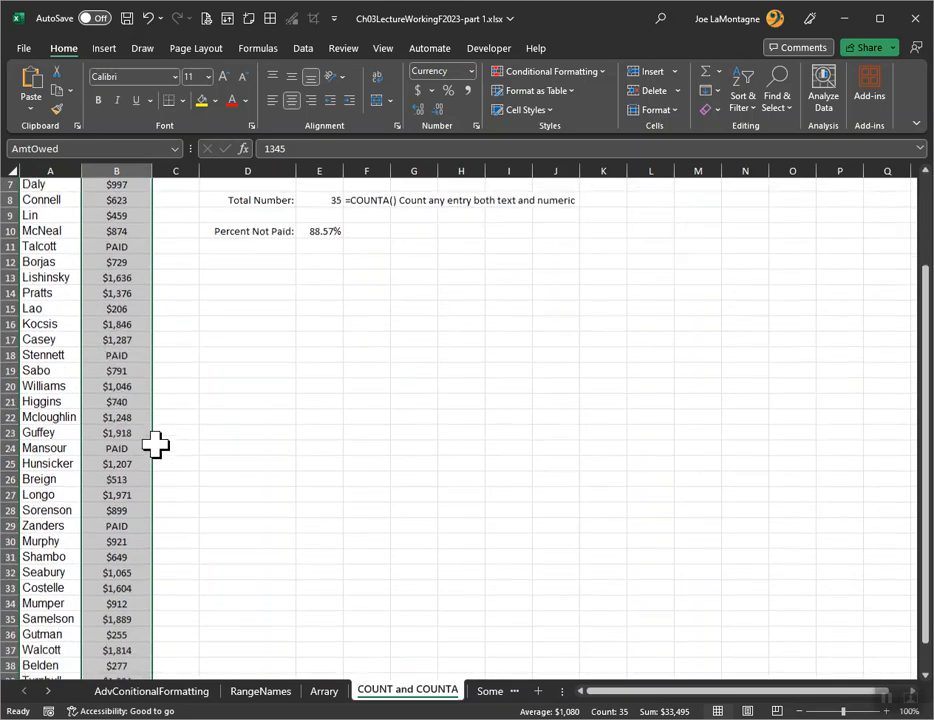
scroll(156, 444, "up", 4)
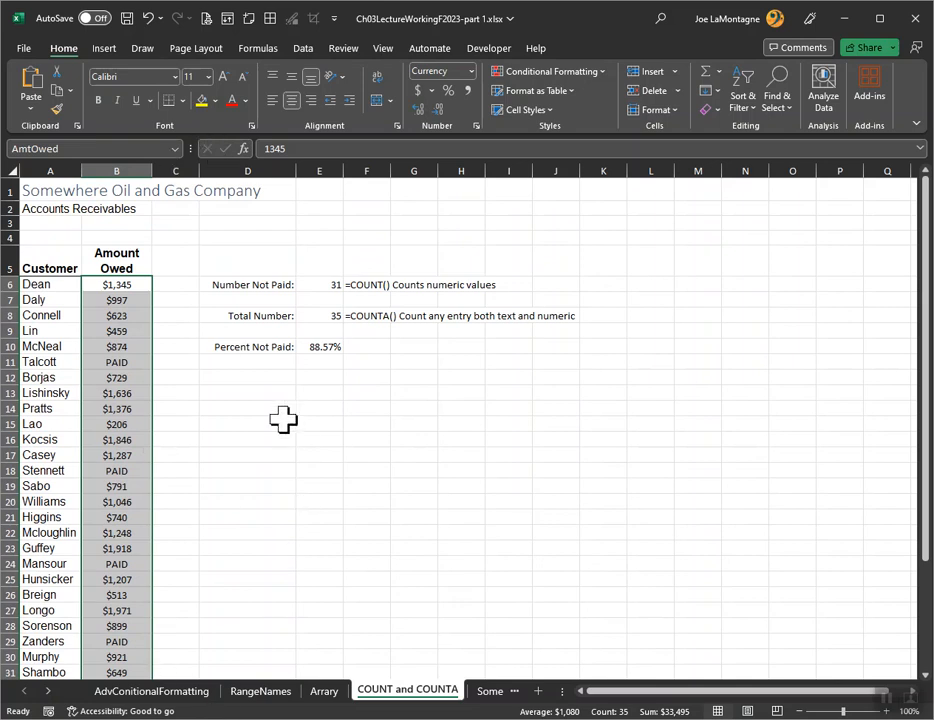
Name the empty cell range D13:H22 ExampleRange
left_click(250, 398)
left_click_drag(250, 398, 460, 537)
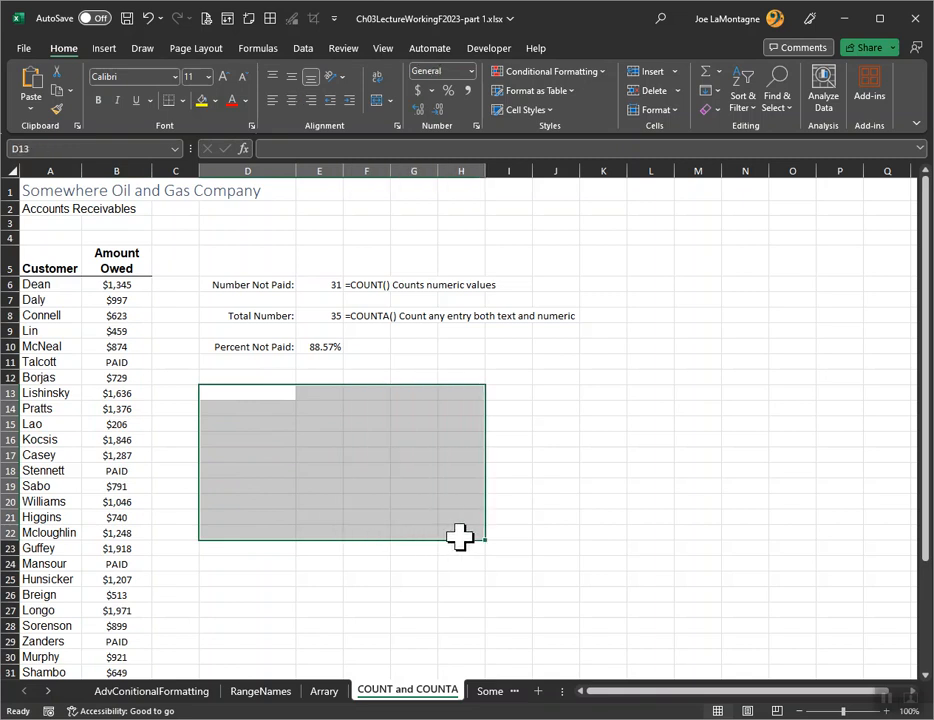
left_click(54, 148)
type("Example")
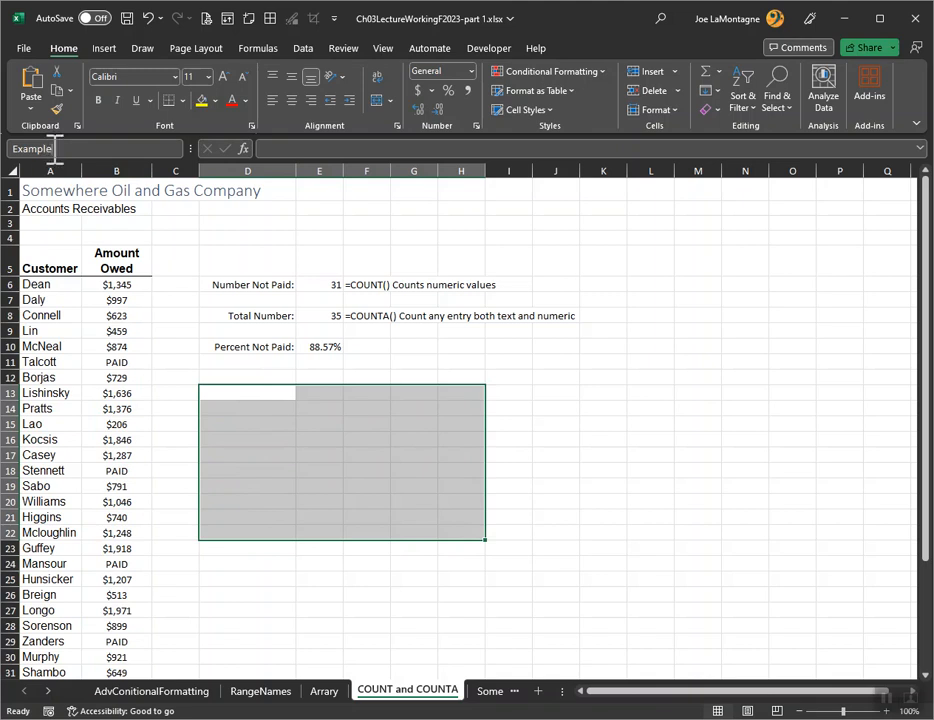
type("Range")
key("Return")
Jump to the named range ExampleRange from another cell to check which cells it covers
left_click(598, 258)
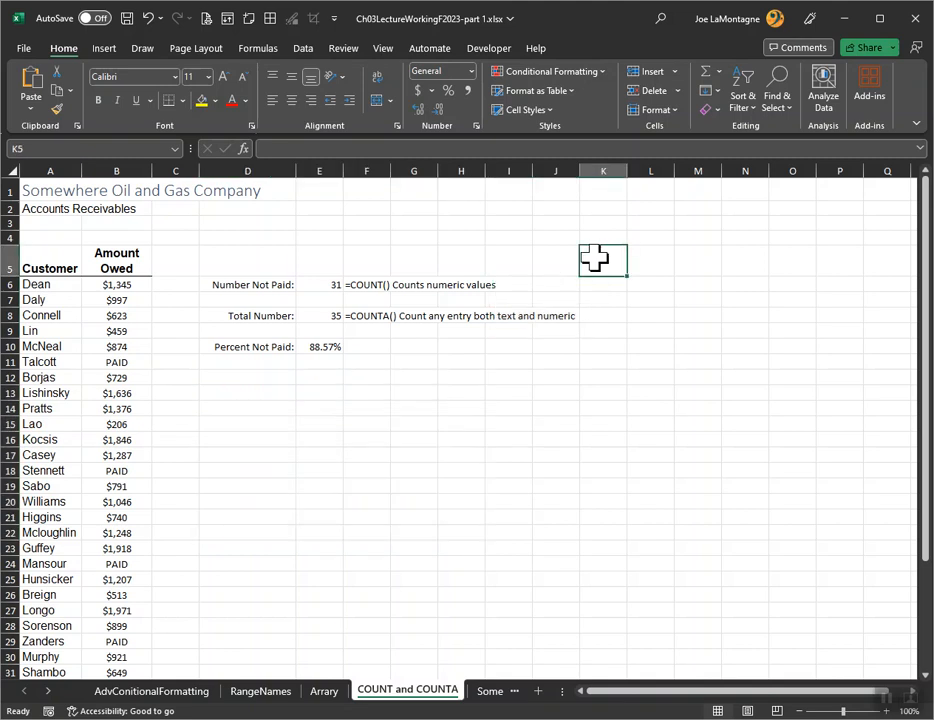
left_click(175, 149)
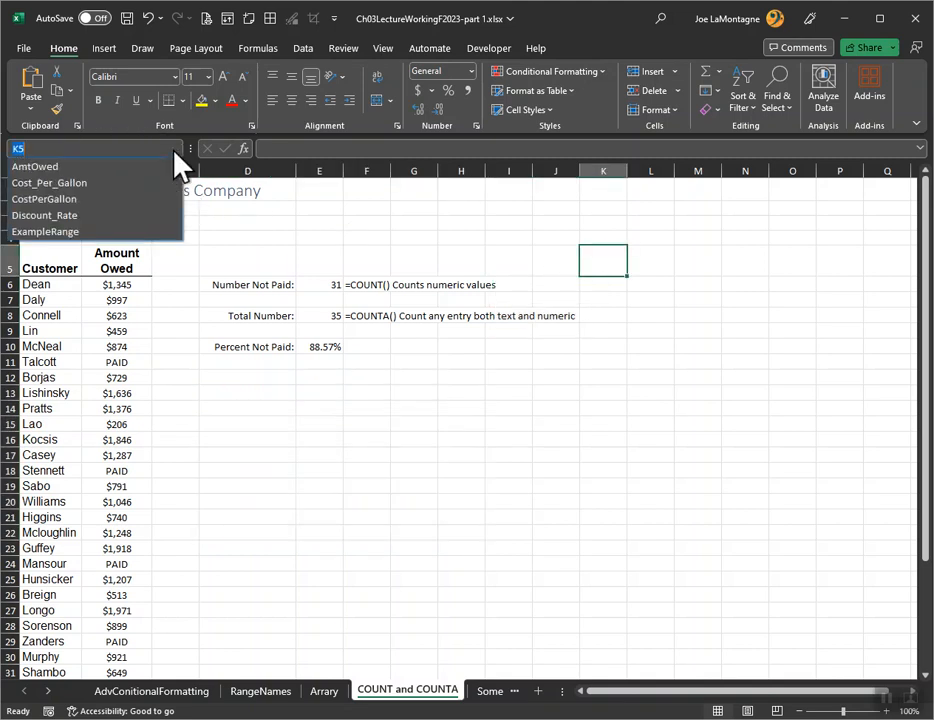
left_click(45, 232)
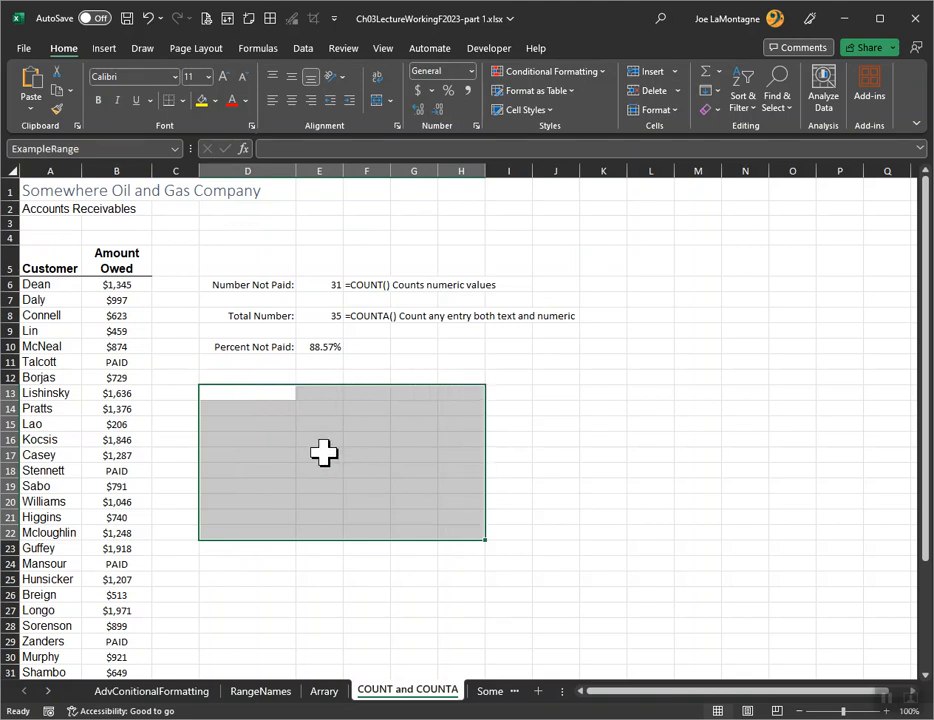
left_click(270, 397)
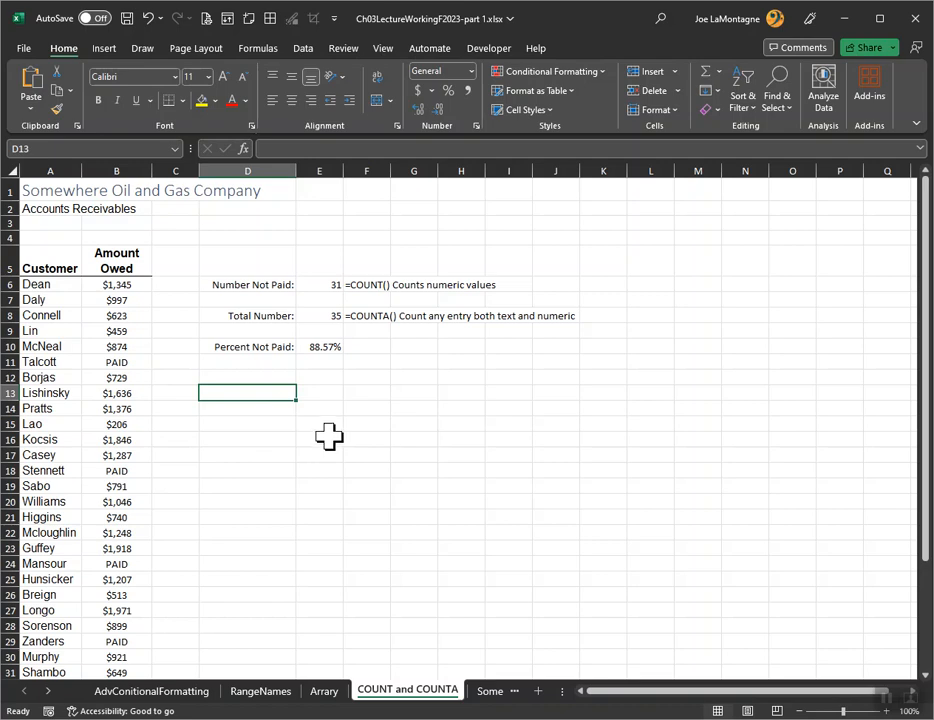
Examine the definition of ExampleRange in the Name Manager, including its scope and cell reference, and leave it unedited
left_click(259, 47)
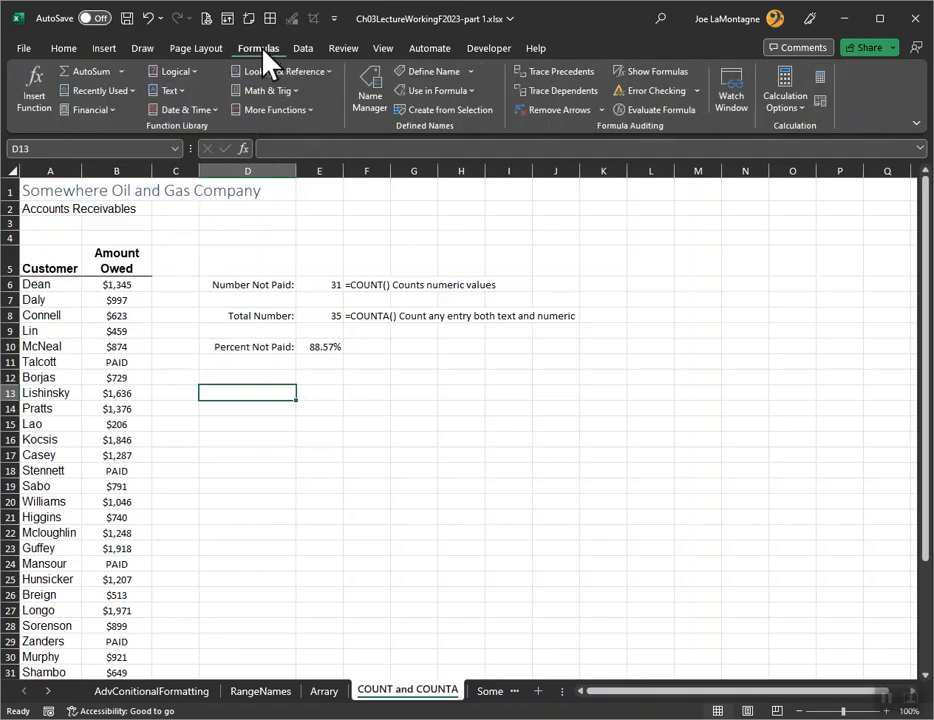
left_click(372, 90)
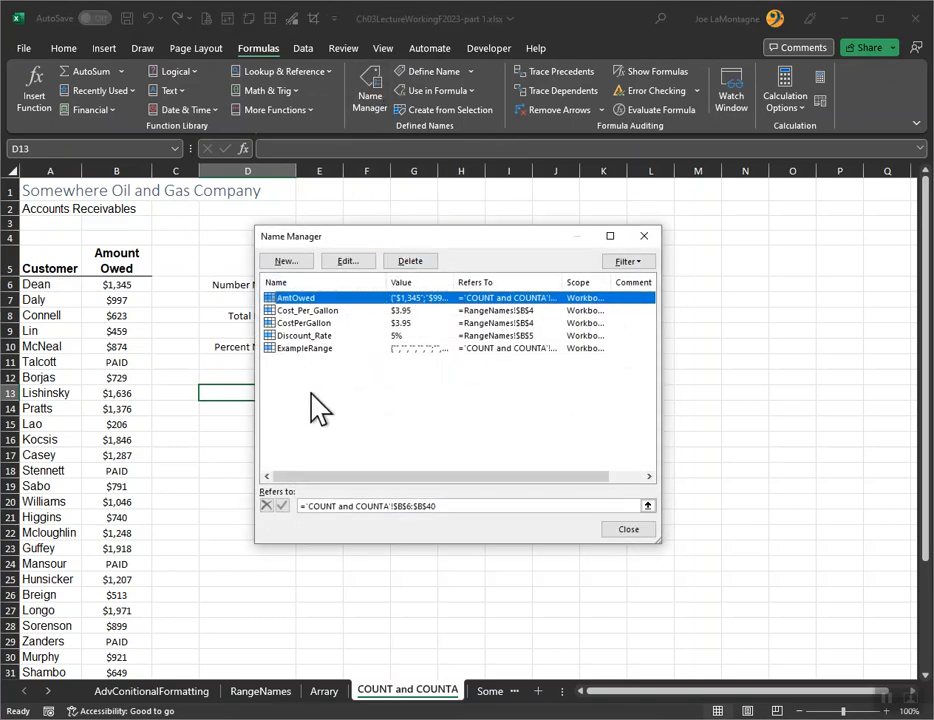
left_click(288, 347)
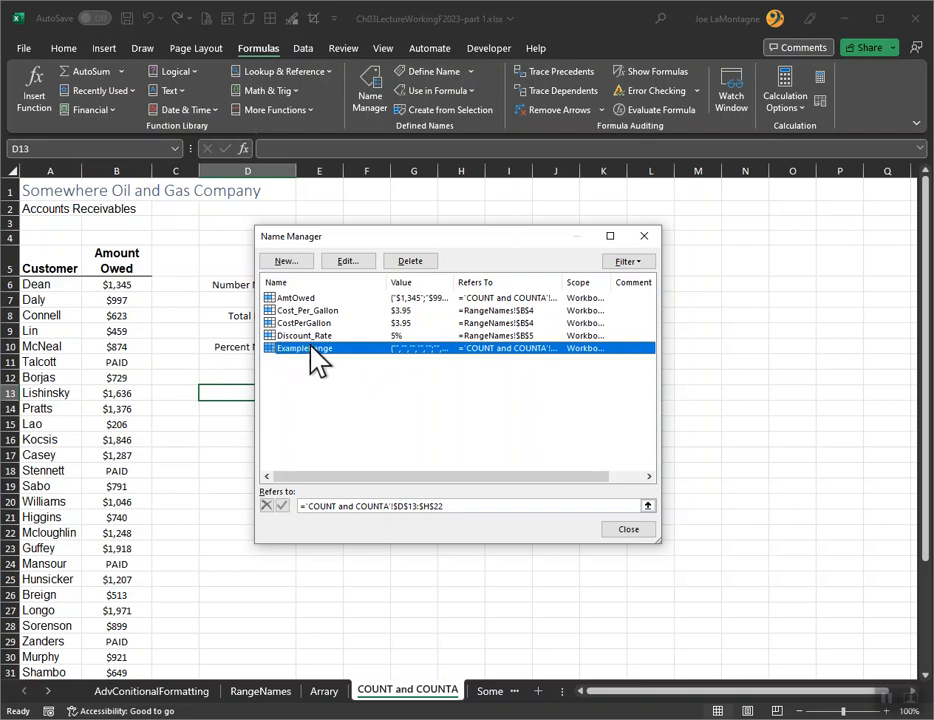
left_click(347, 262)
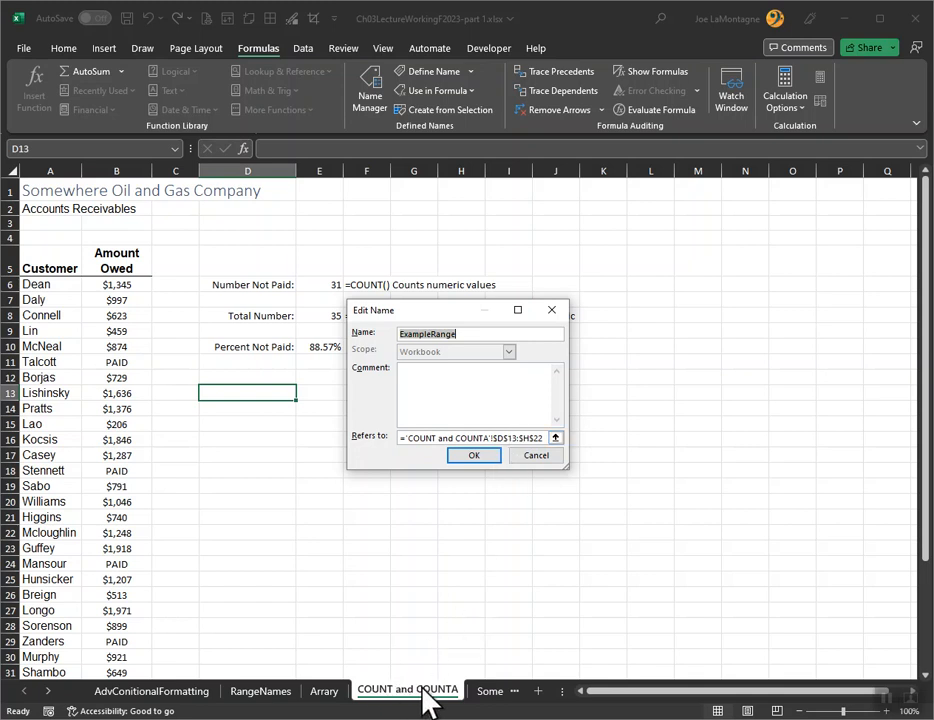
left_click(545, 457)
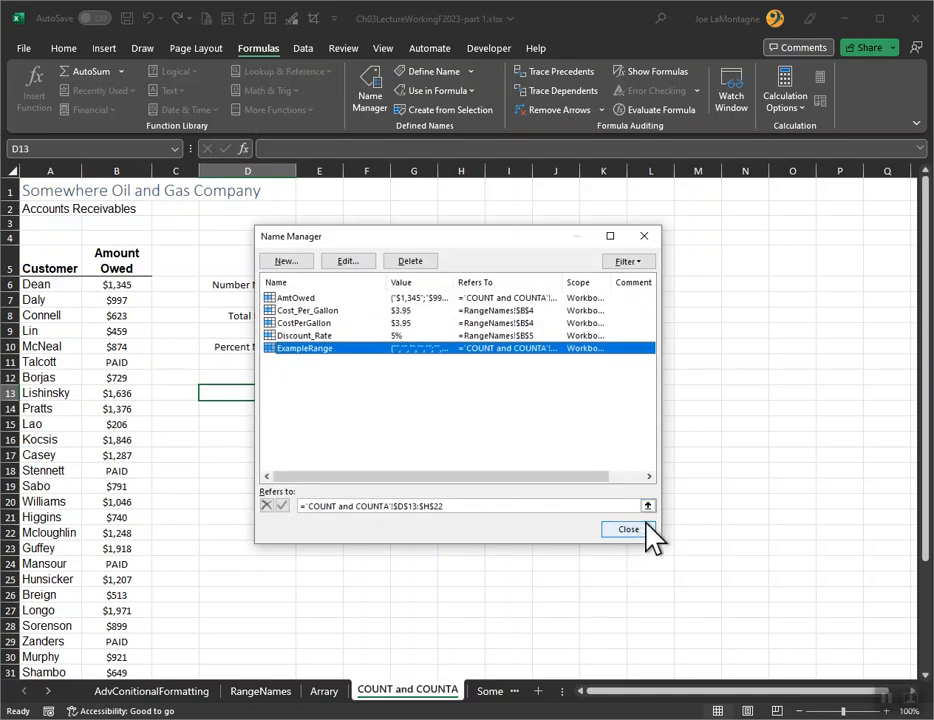
left_click(630, 530)
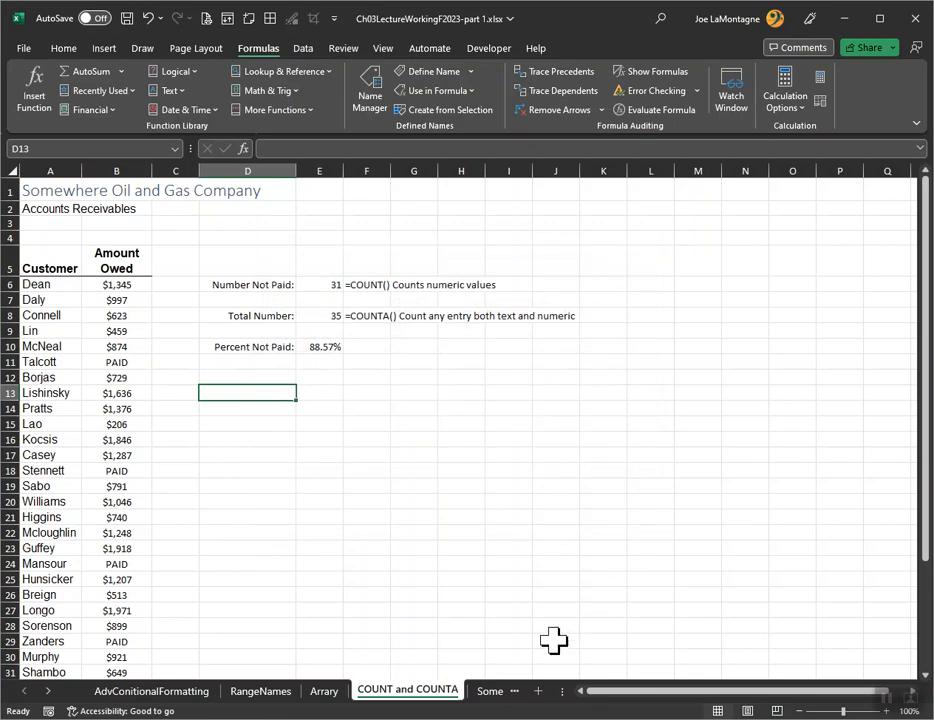
From the Arrary sheet, jump to the named range ExampleRange to check that the name works across worksheets
left_click(325, 692)
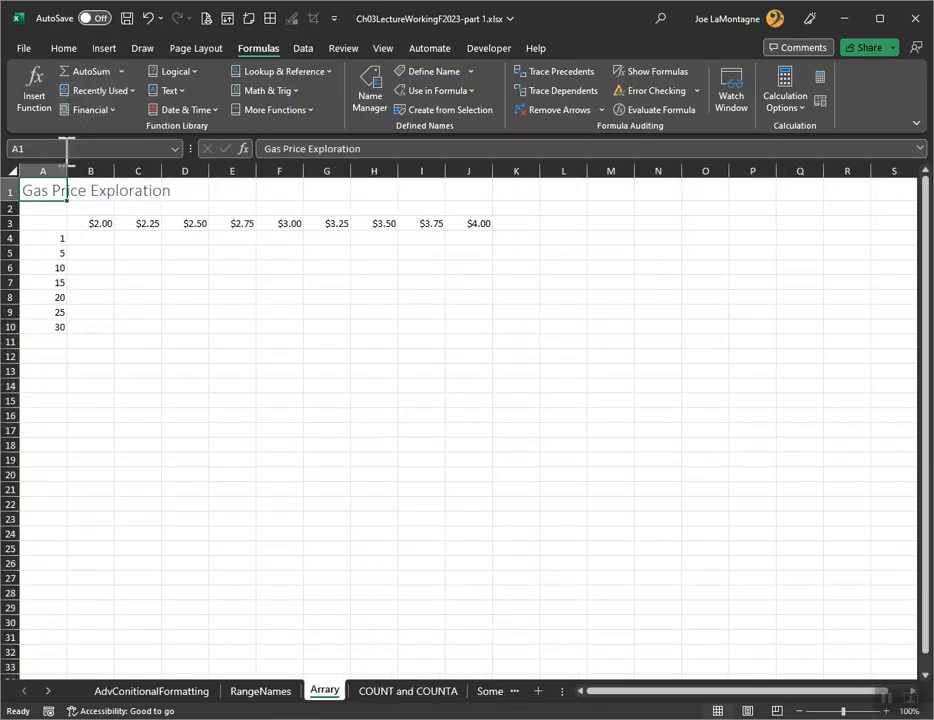
left_click(175, 149)
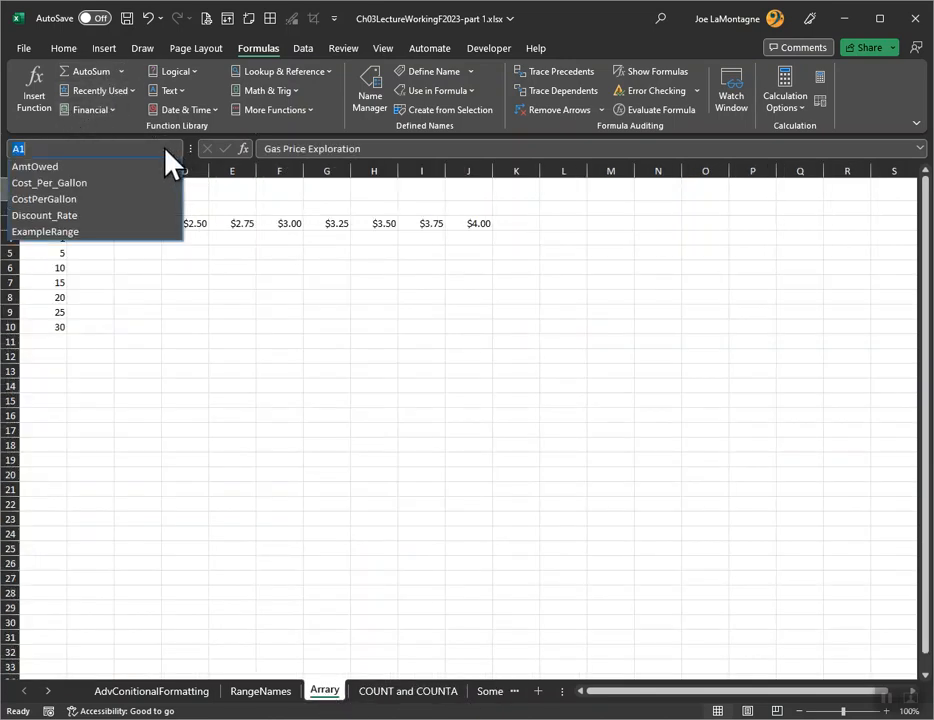
left_click(58, 232)
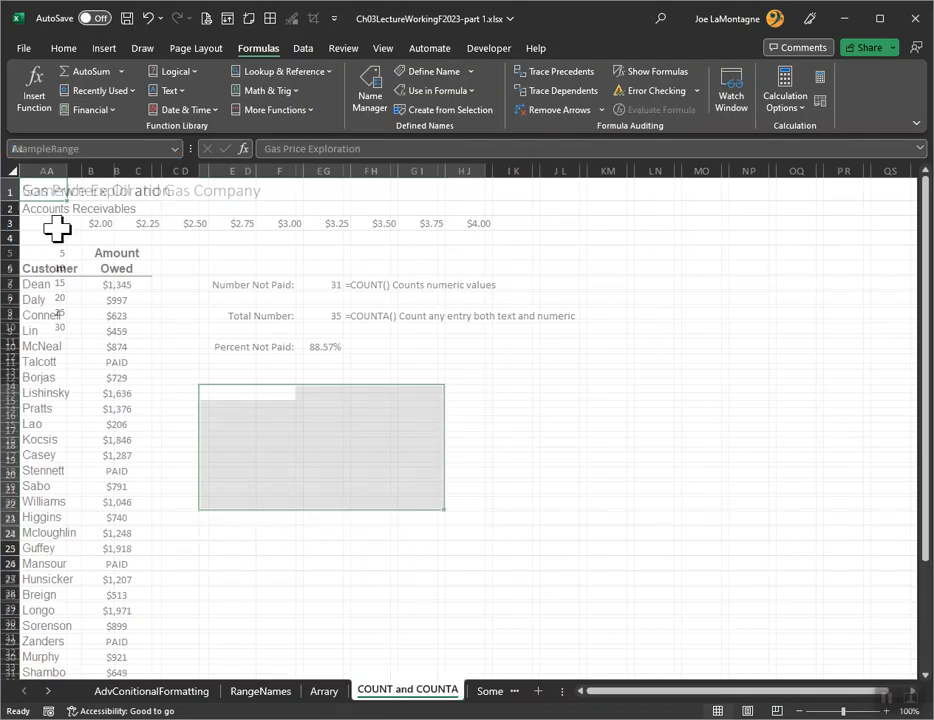